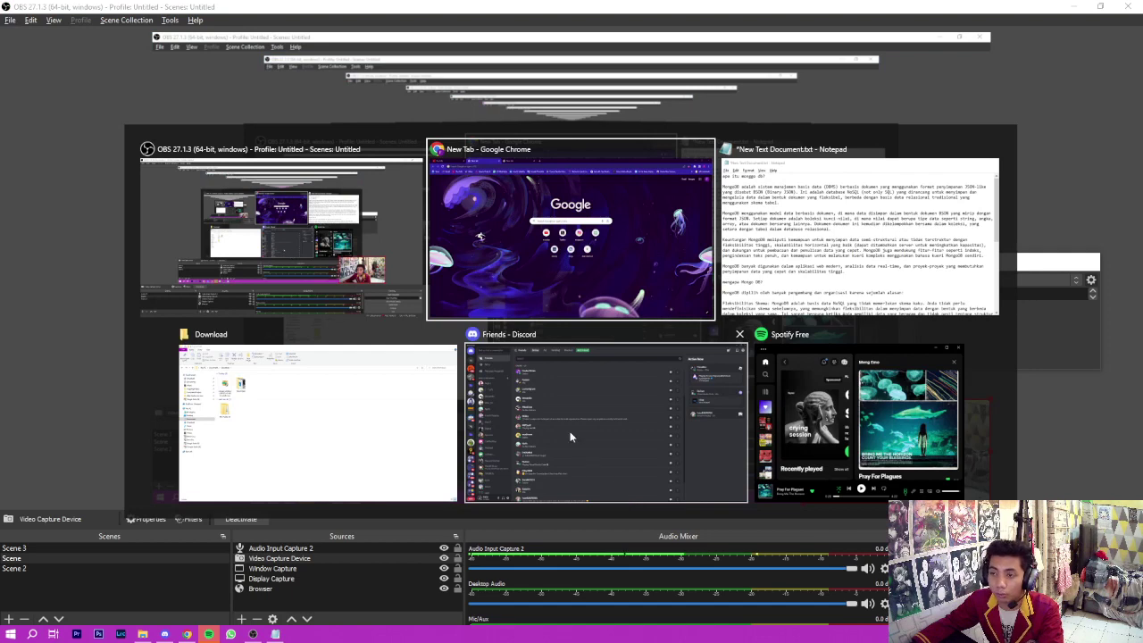
- Switch to Chrome, search Google for "mongodb download" and open the MongoDB Community Server Download result
key("alt+Tab")
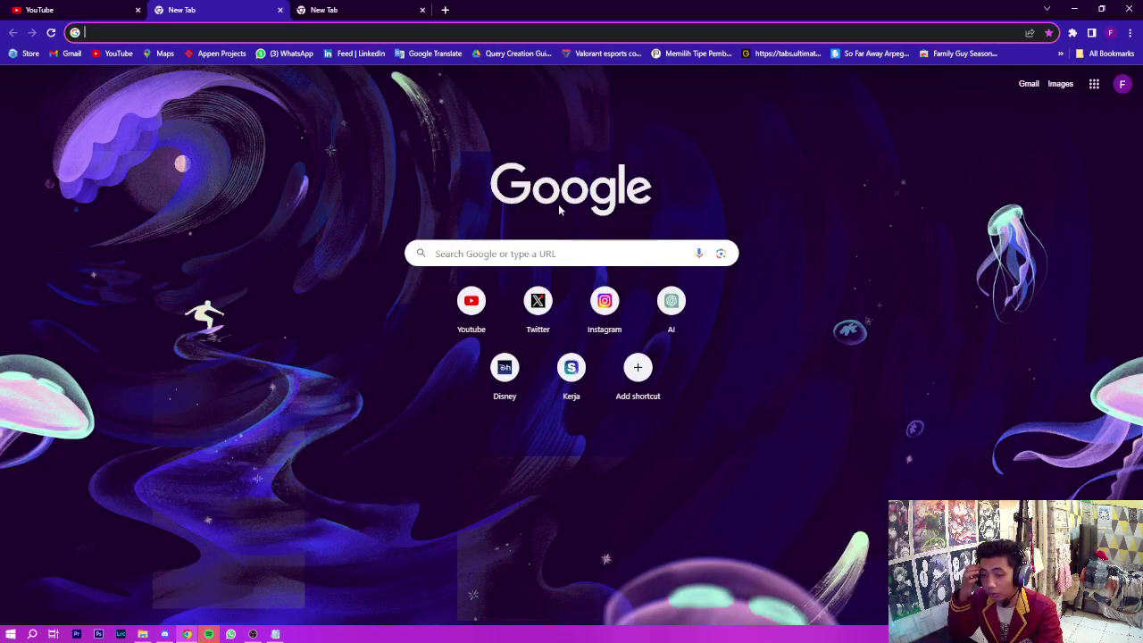
left_click(541, 254)
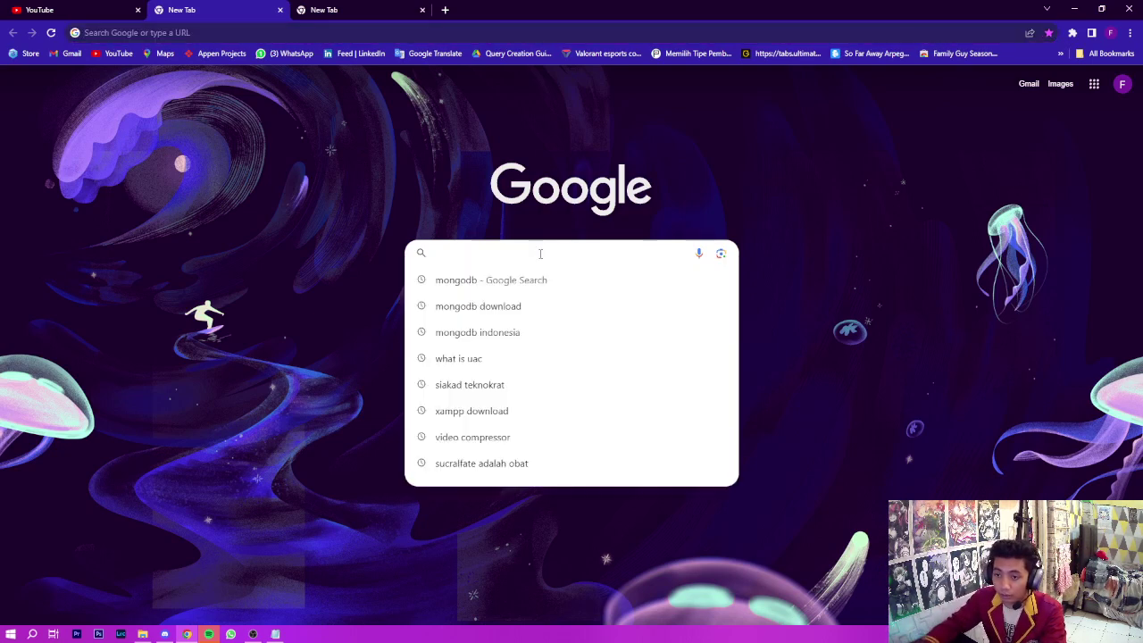
left_click(489, 306)
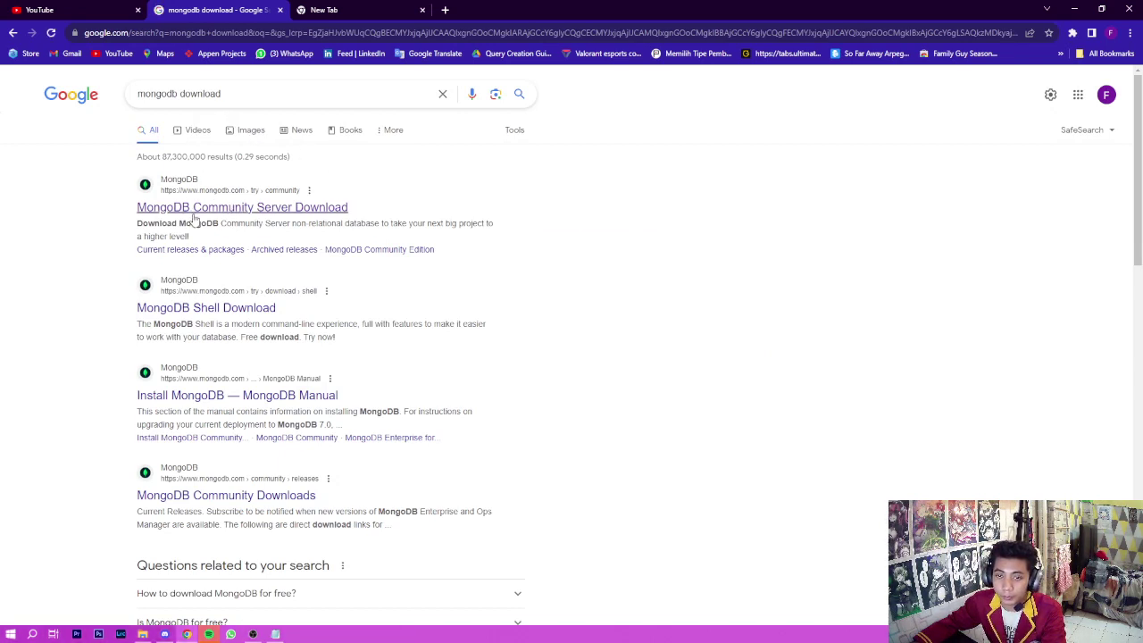
left_click(309, 208)
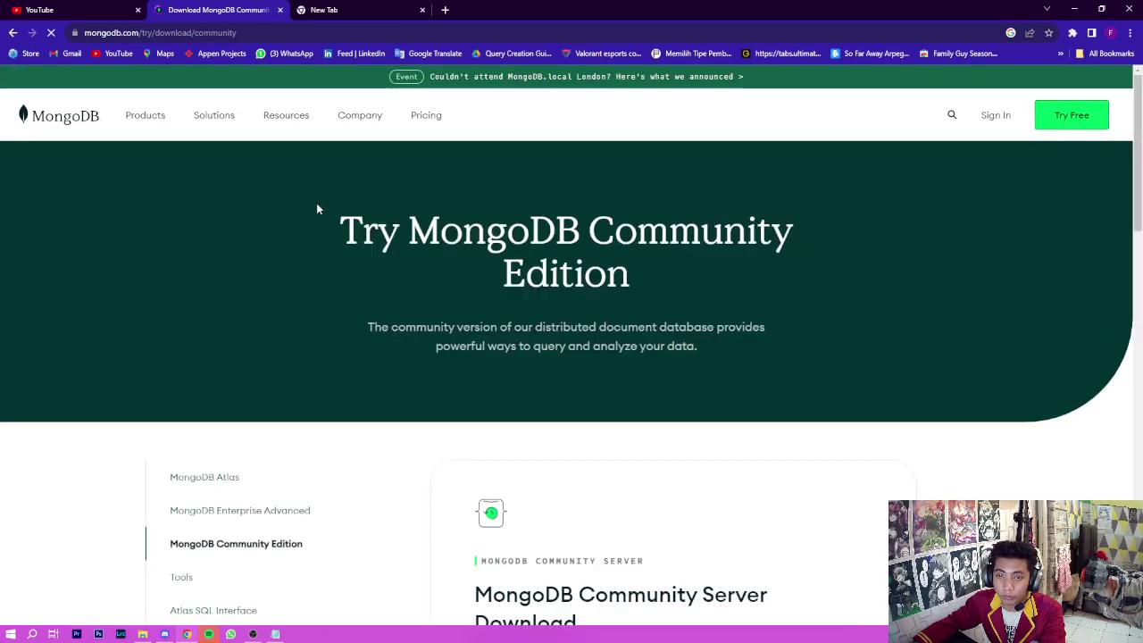
- Examine the MongoDB Community Server download section and the list of versions it offers
scroll(376, 314, "down", 3)
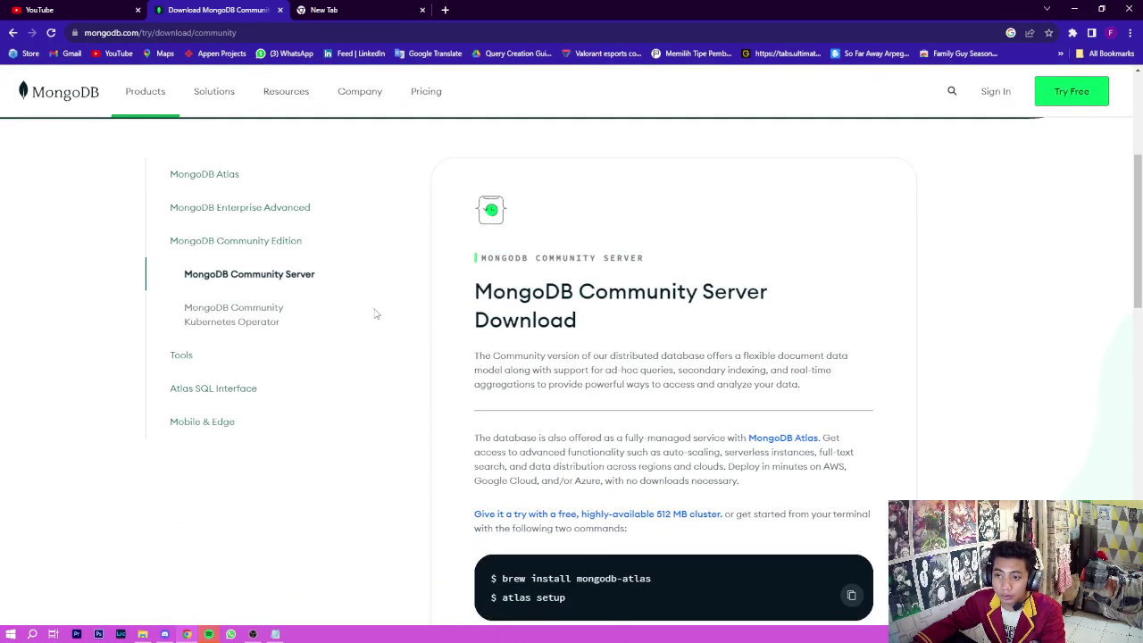
scroll(376, 313, "down", 3)
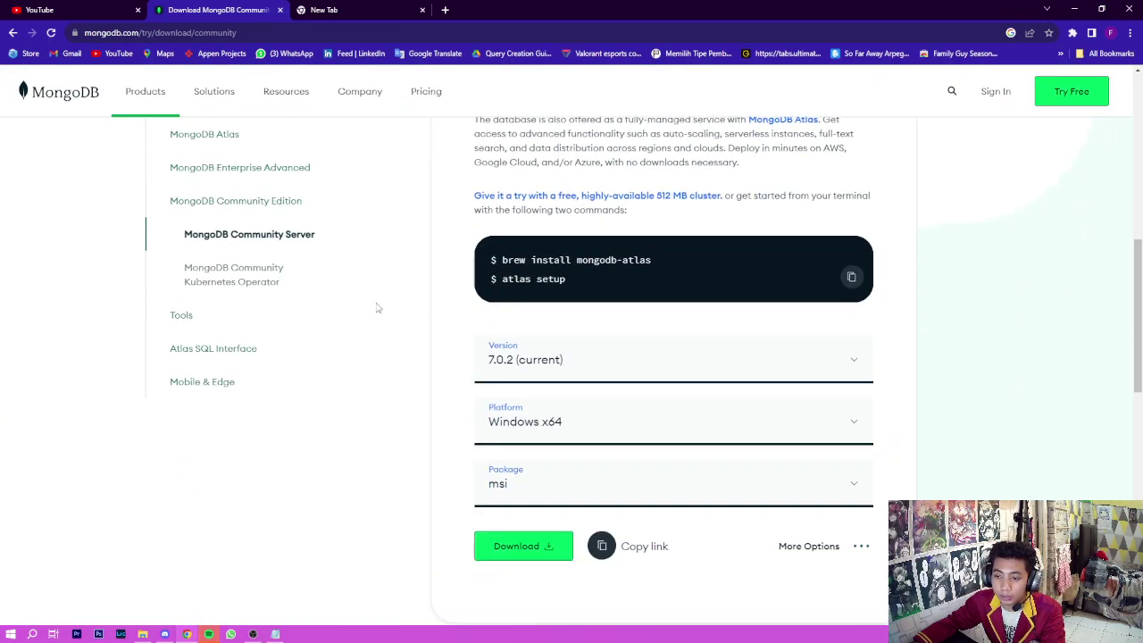
scroll(554, 322, "down", 1)
scroll(661, 334, "up", 2)
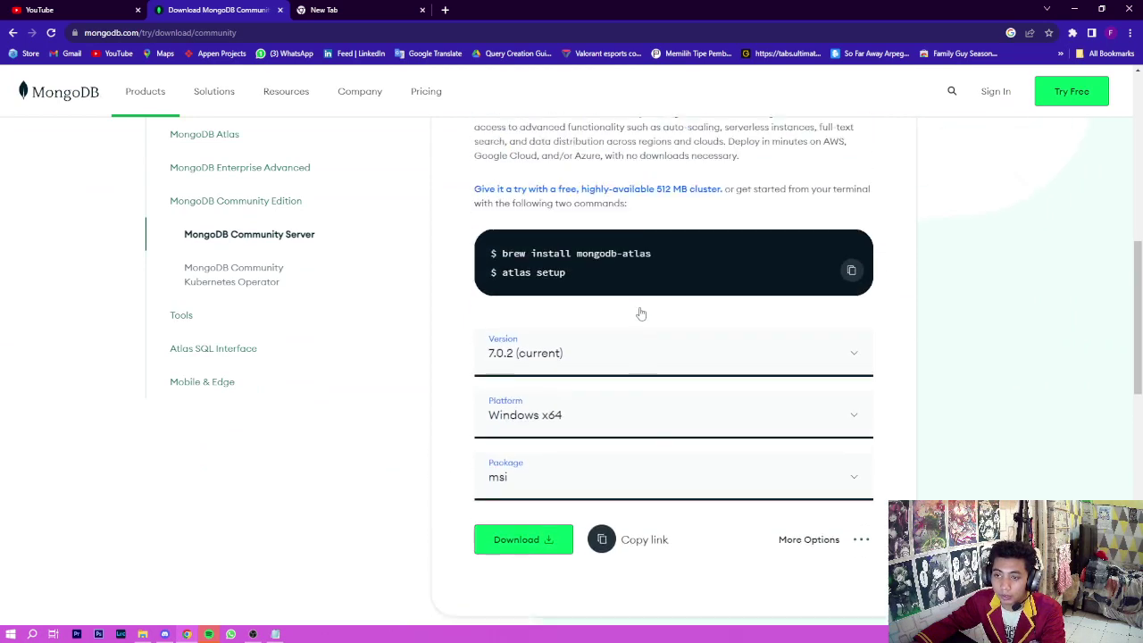
scroll(626, 308, "up", 1)
scroll(551, 296, "down", 2)
scroll(548, 296, "up", 1)
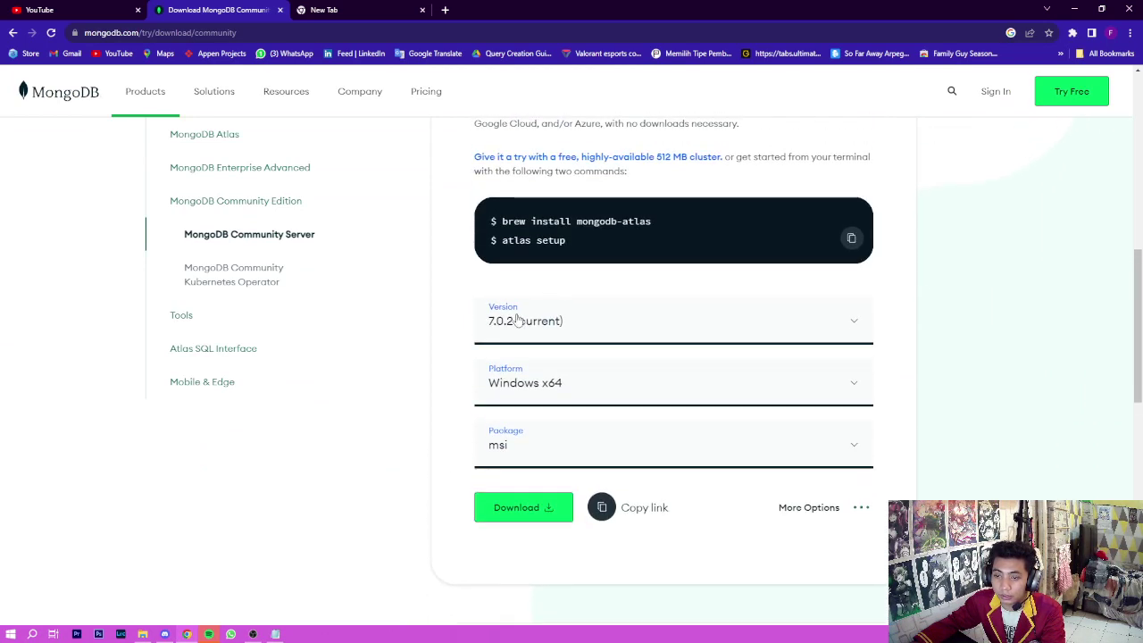
scroll(511, 309, "up", 1)
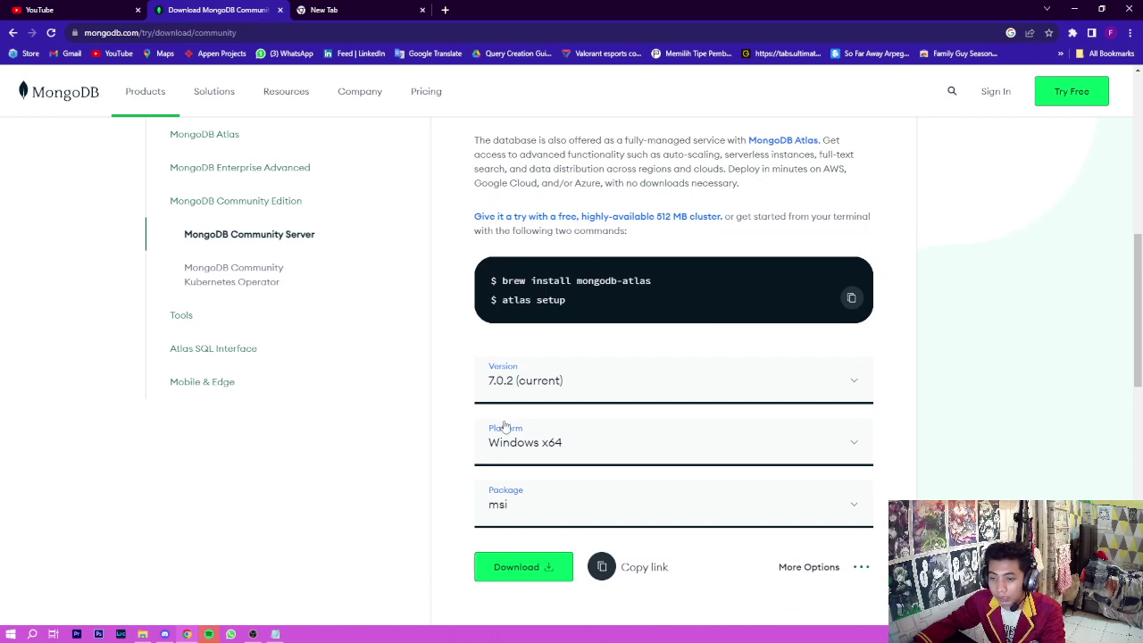
left_click(532, 382)
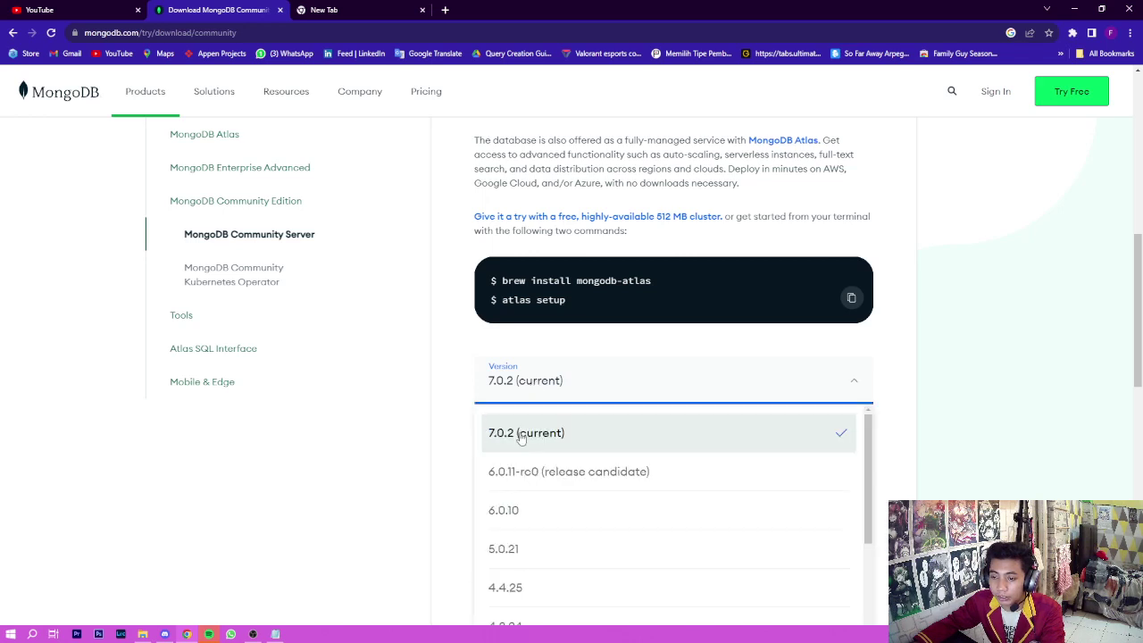
left_click(527, 384)
- Look through the full list of platforms offered for the MongoDB Community Server download
scroll(516, 402, "down", 1)
left_click(532, 329)
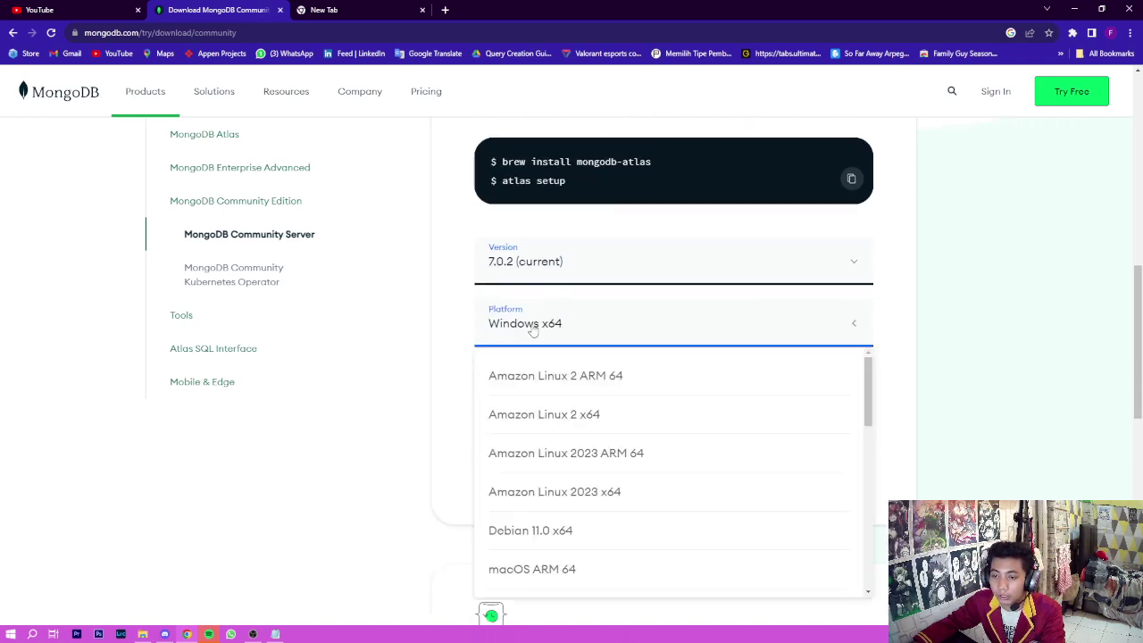
scroll(543, 403, "down", 6)
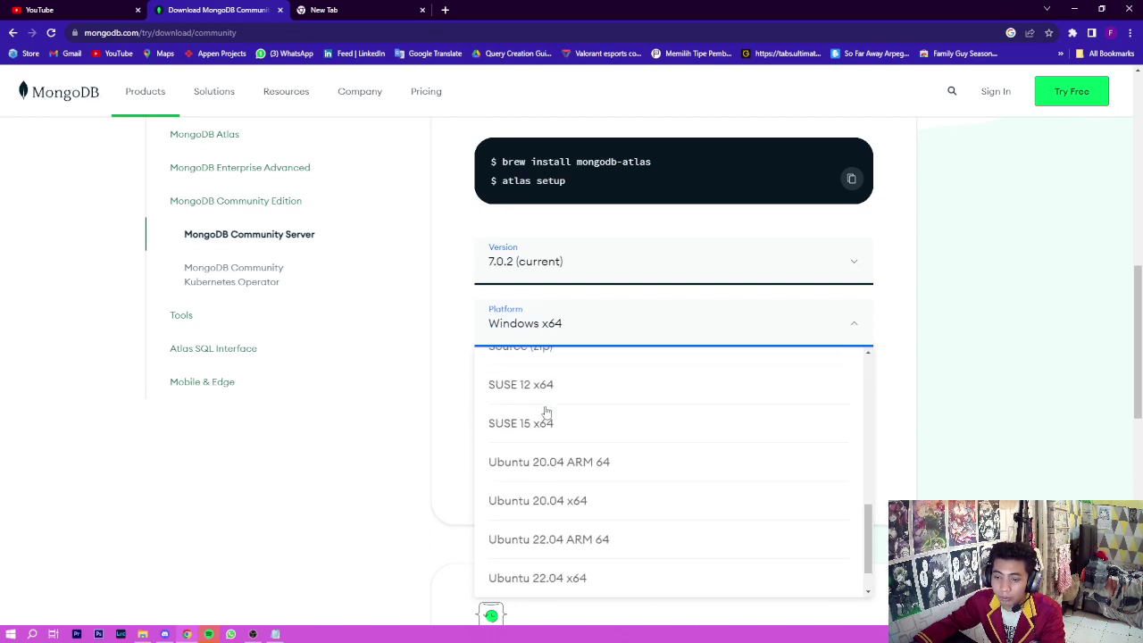
left_click(560, 581)
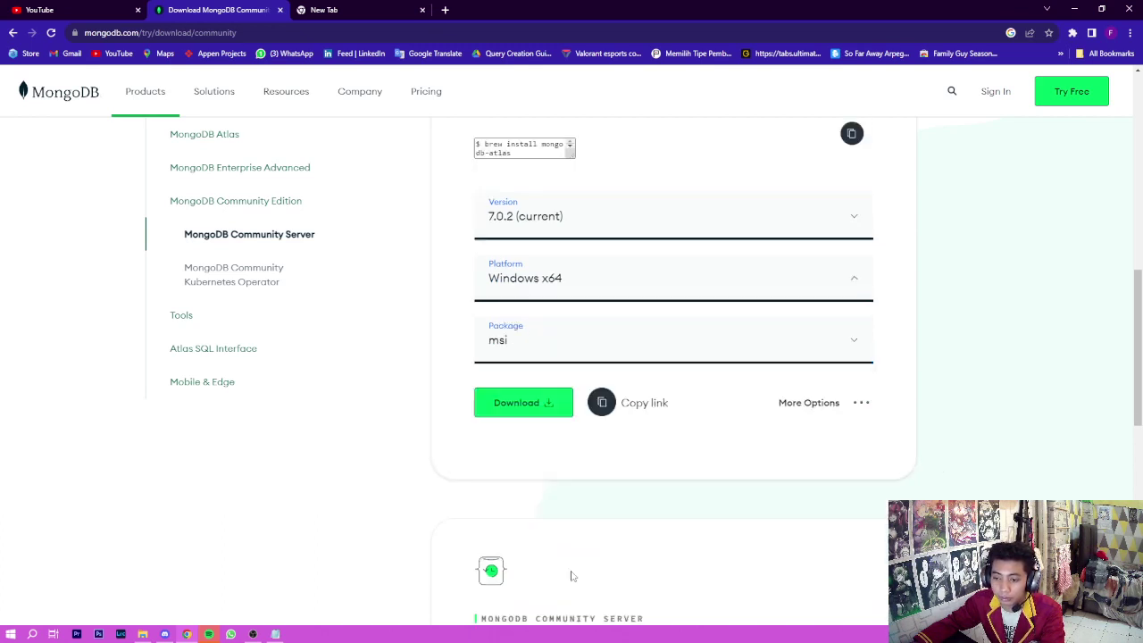
left_click(527, 332)
scroll(585, 474, "up", 6)
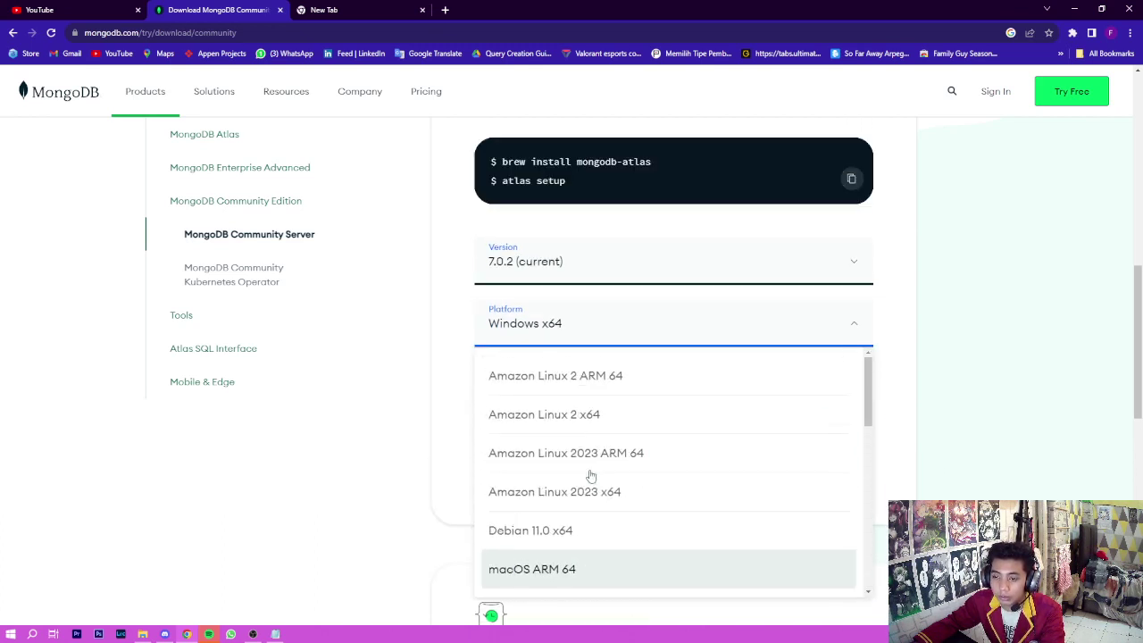
scroll(585, 459, "down", 4)
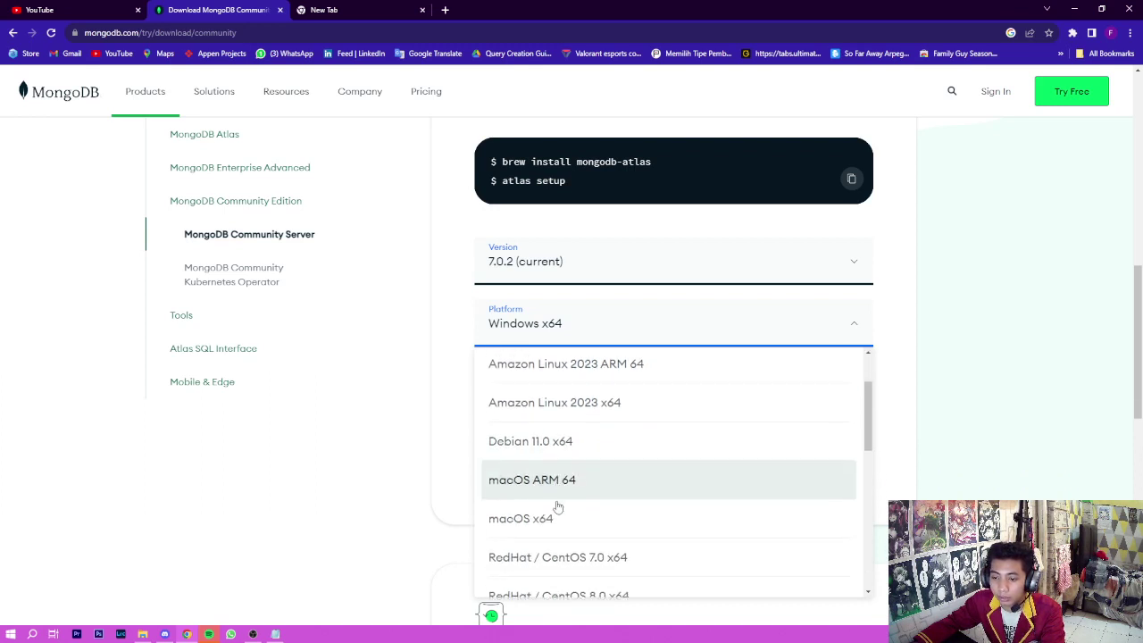
scroll(536, 473, "down", 1)
scroll(528, 461, "up", 3)
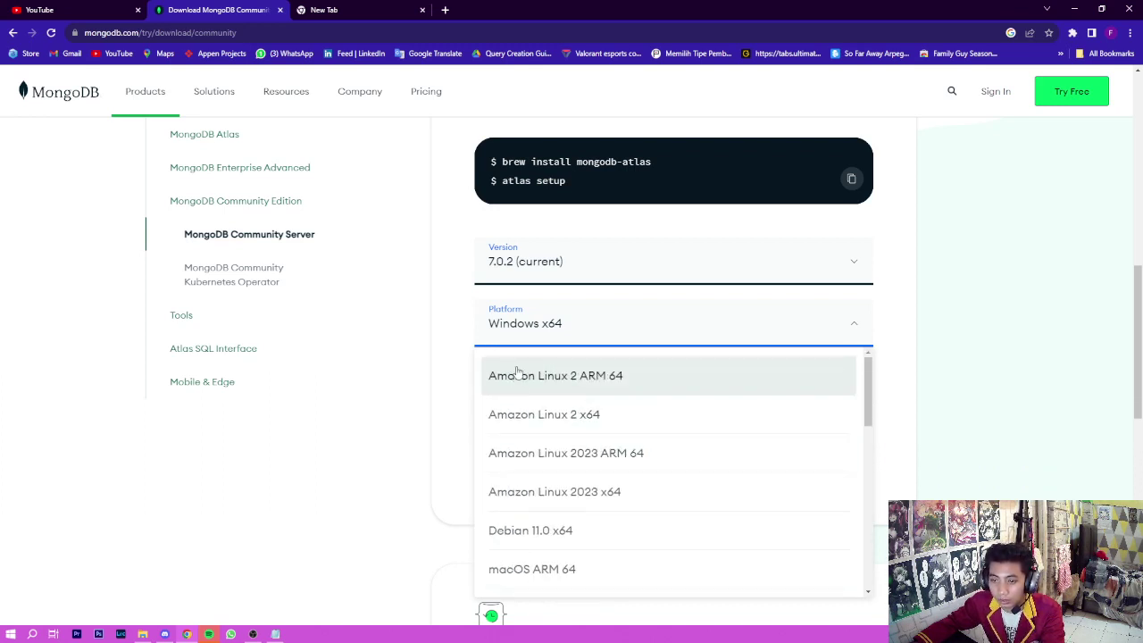
scroll(500, 438, "down", 5)
scroll(500, 483, "down", 3)
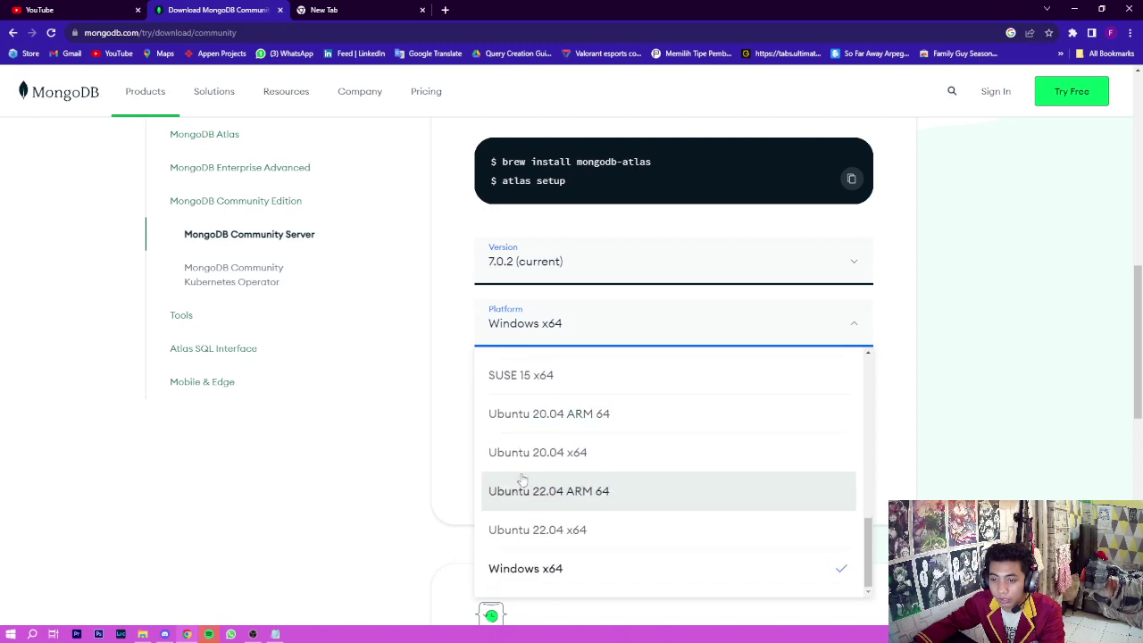
scroll(625, 455, "up", 4)
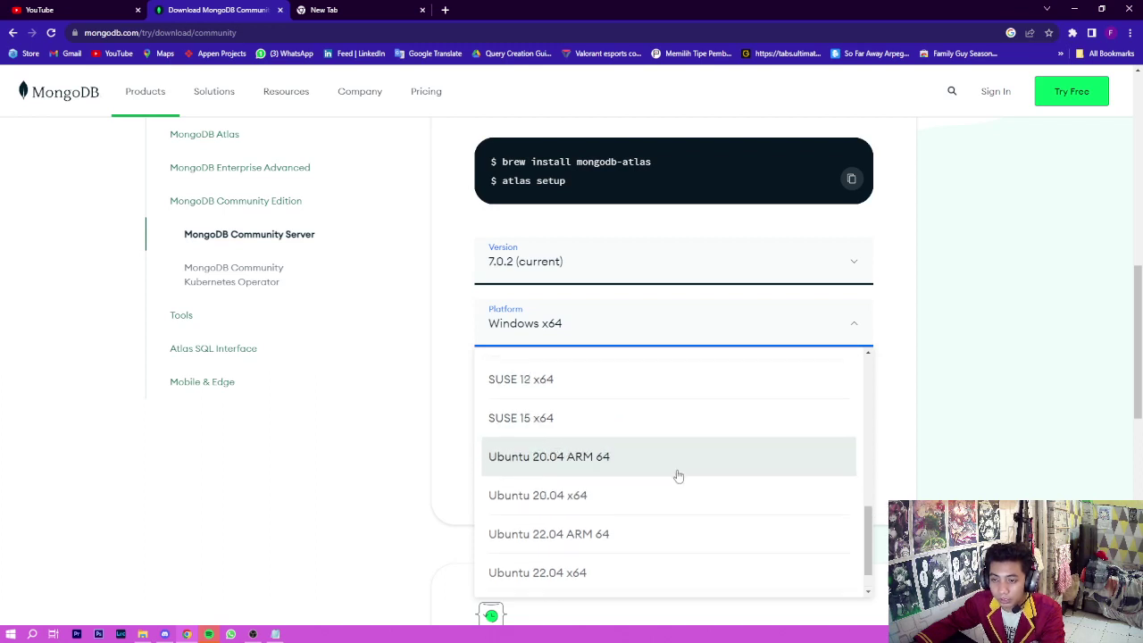
left_click(948, 388)
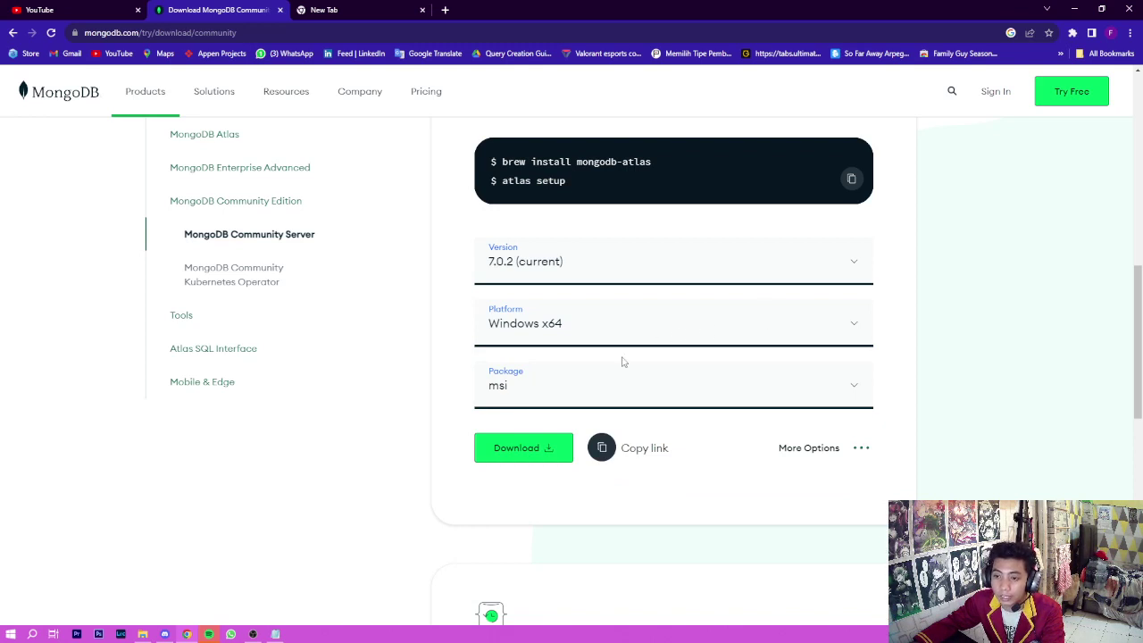
- Download the MongoDB Community Server 7.0.2 msi package for Windows x64 and check its progress in the recent download history
left_click(541, 386)
left_click(538, 390)
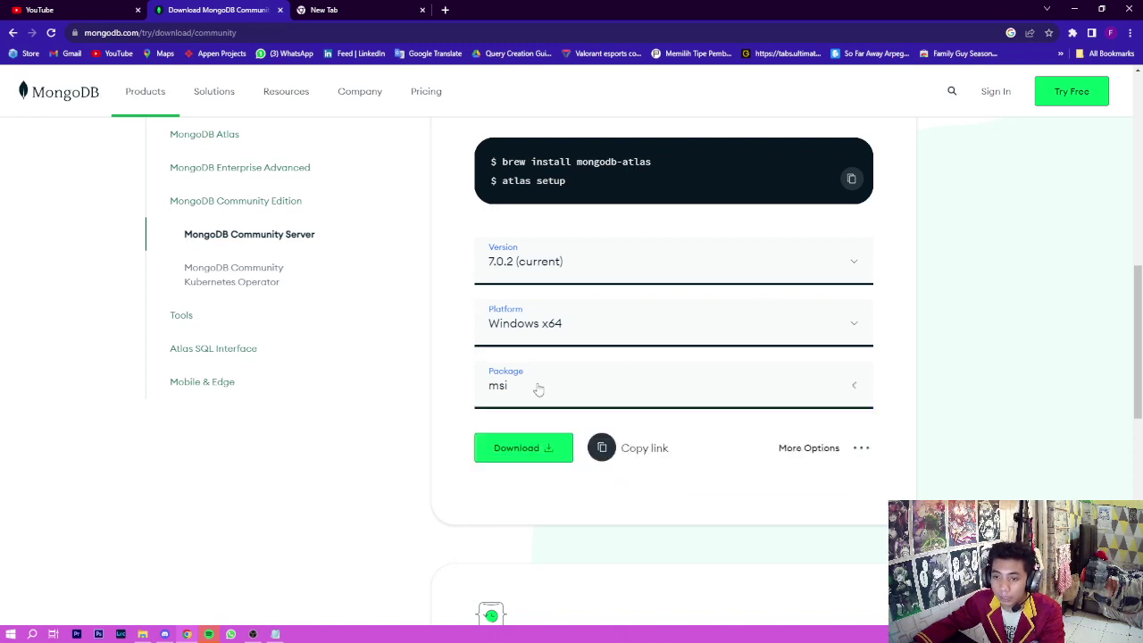
left_click(548, 450)
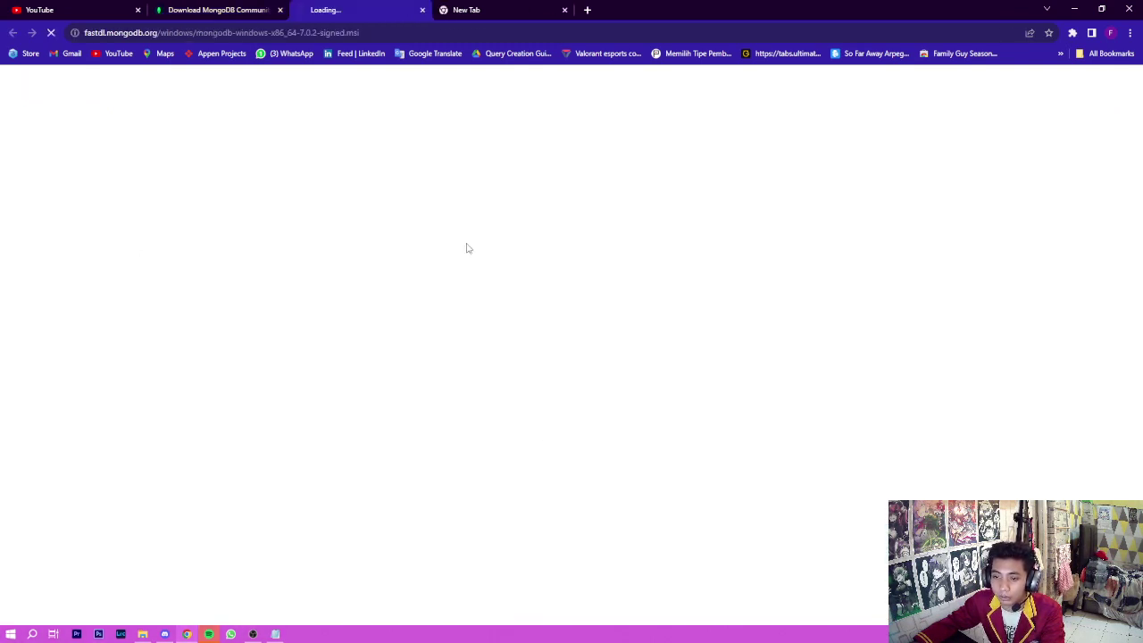
left_click(1072, 33)
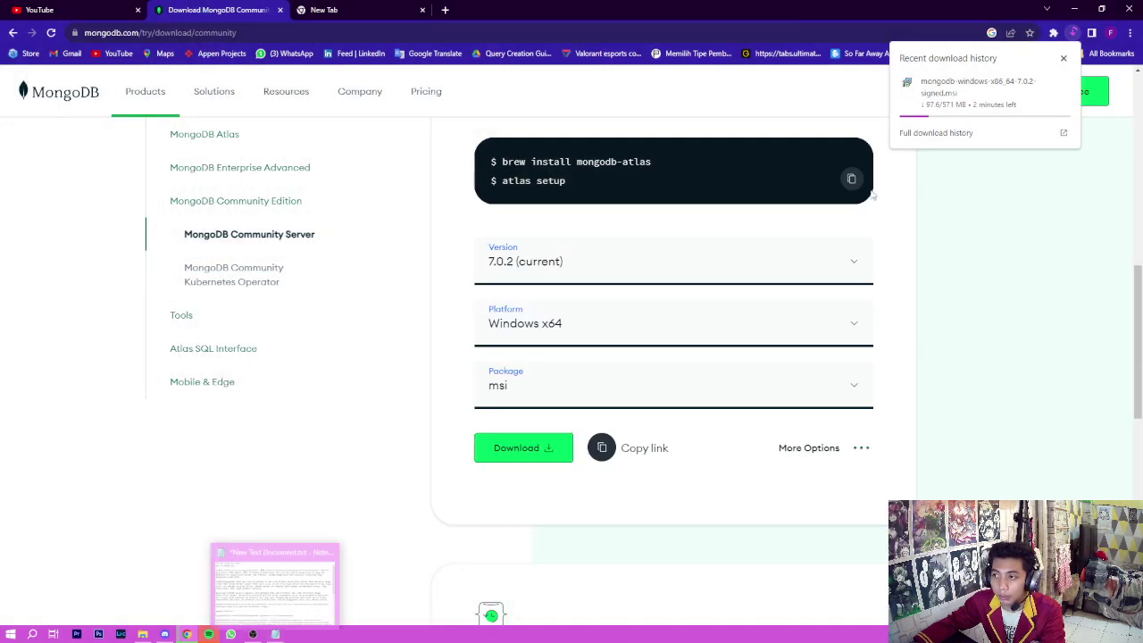
- Switch to Notepad, read the notes on what MongoDB is and why to use it, and minimize them when finished
left_click(276, 634)
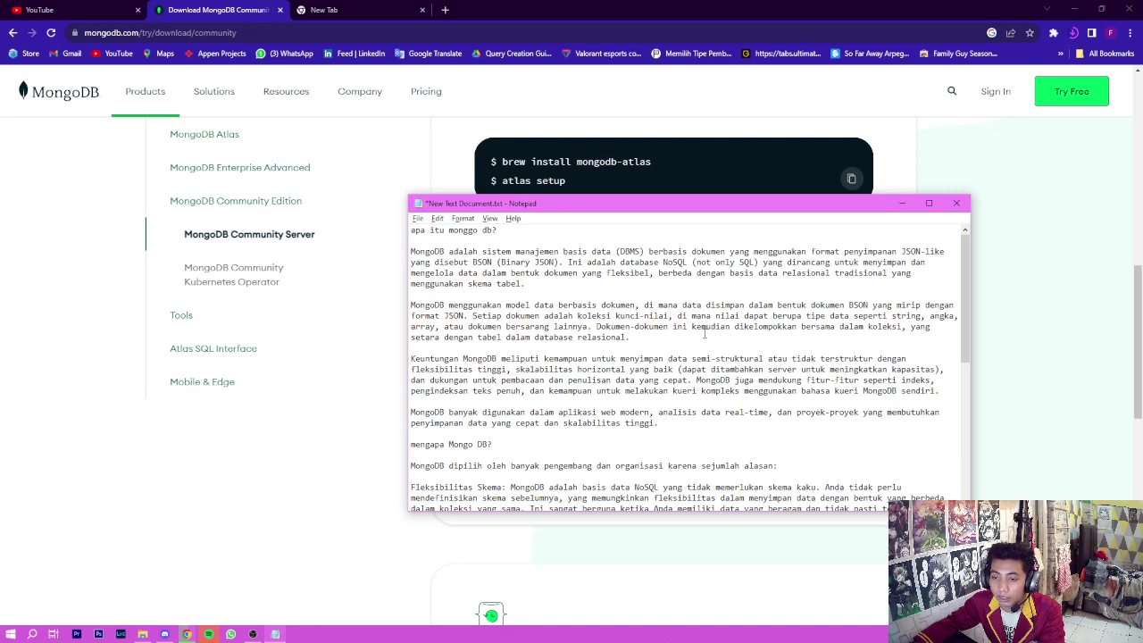
scroll(705, 333, "down", 1)
scroll(704, 333, "down", 1)
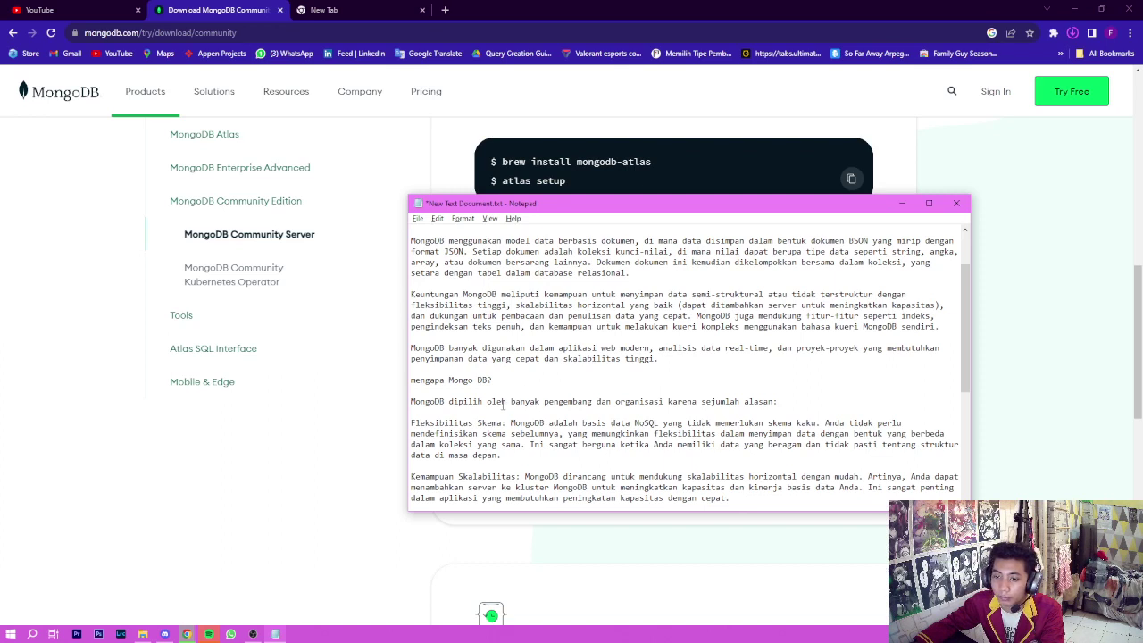
scroll(639, 355, "down", 2)
scroll(507, 391, "up", 1)
scroll(509, 394, "up", 3)
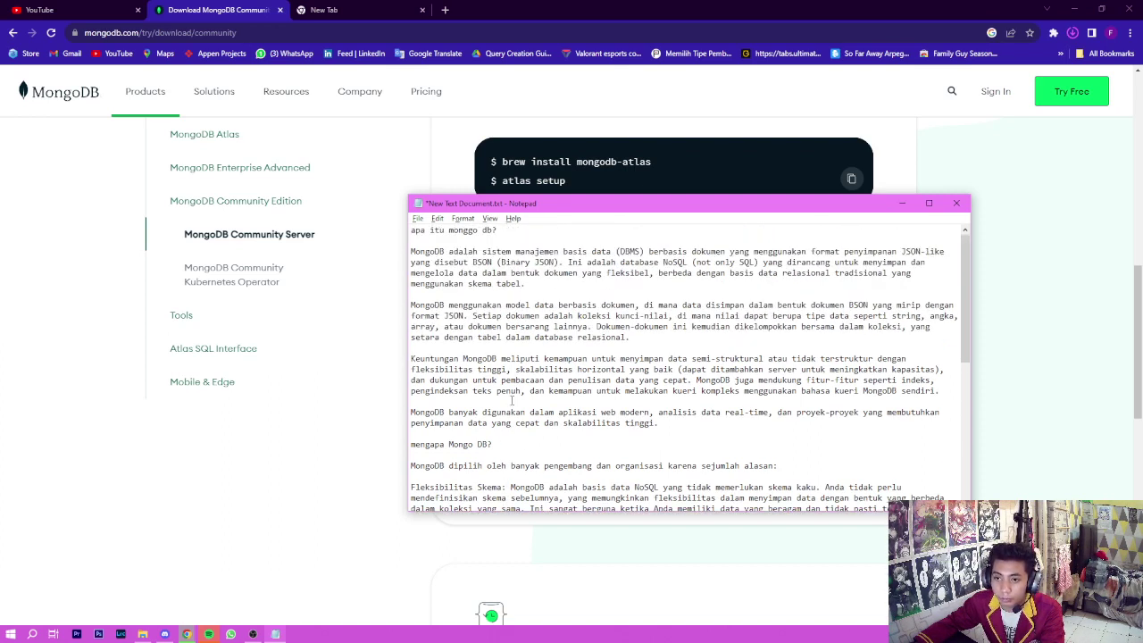
scroll(512, 400, "down", 5)
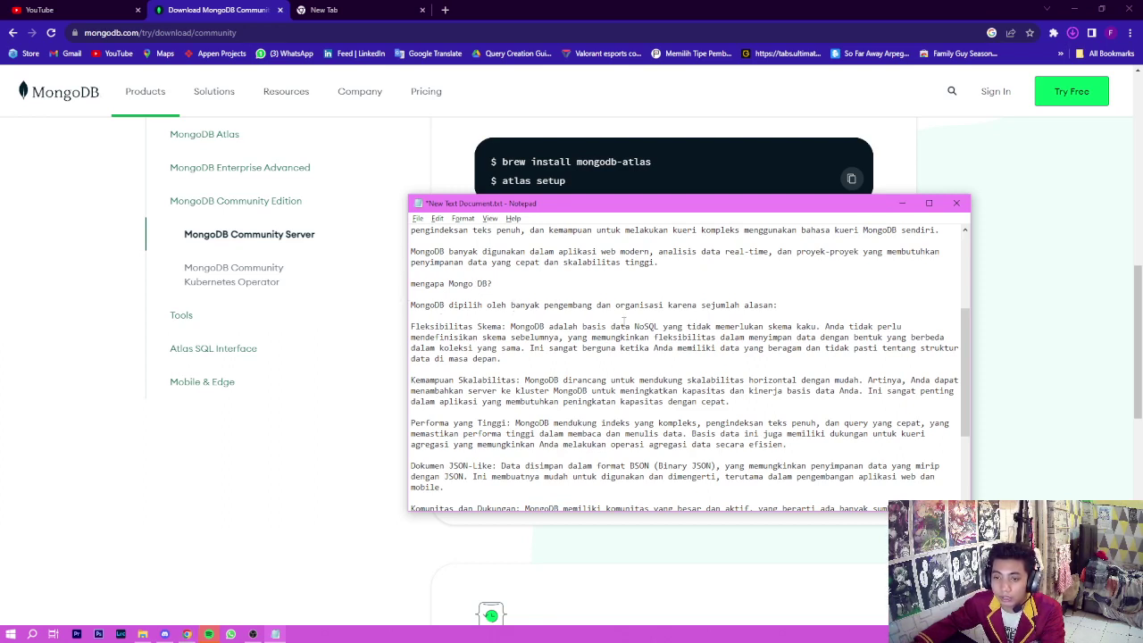
scroll(592, 344, "down", 1)
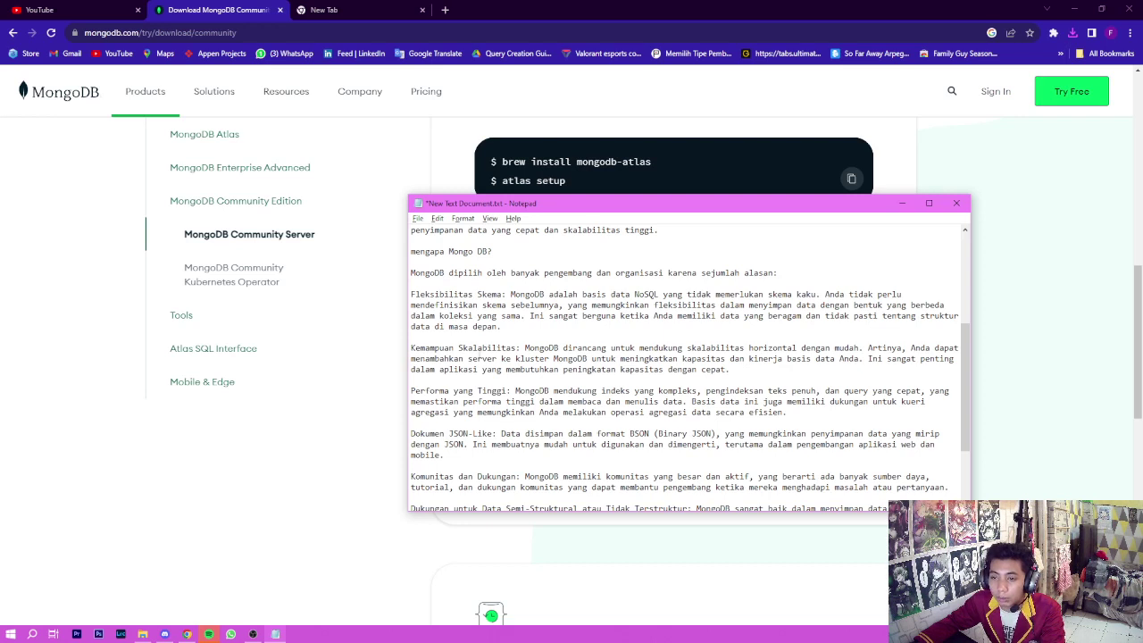
scroll(482, 354, "down", 1)
scroll(500, 348, "down", 1)
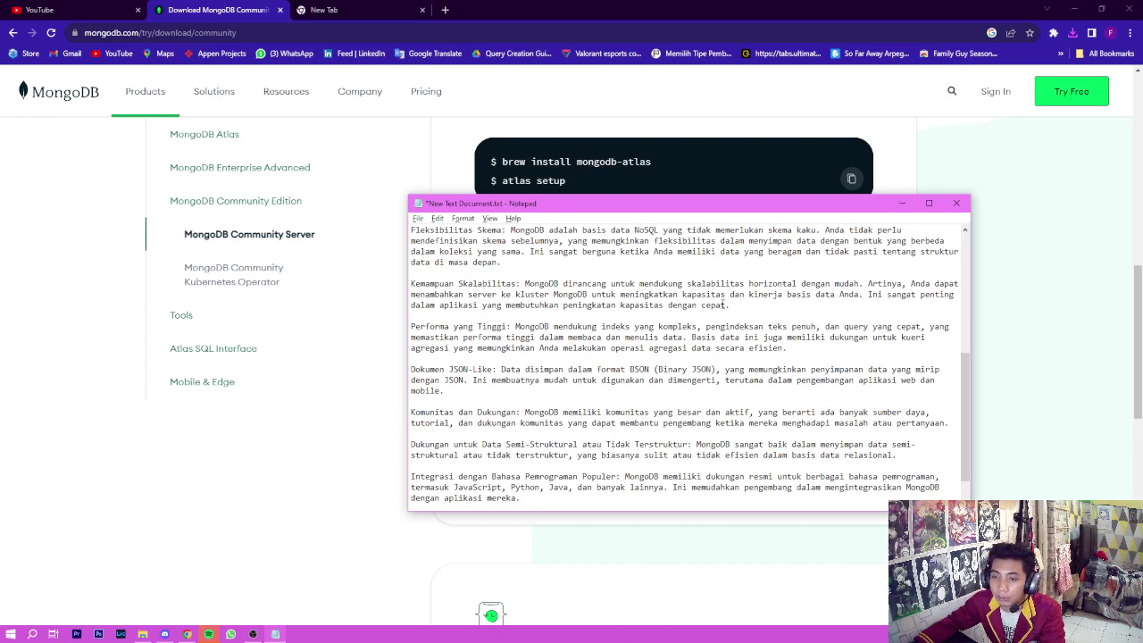
type("Namun, meskipun MongoDB memiliki sejumlah kelebihan, penting untuk diingat bahwa tidak ada satu solusi basis data yang cocok untuk semua situasi. Keputusan untuk menggunakan MongoDB atau basis data lain harus didasarkan pada kebutuhan spesifik proyek Anda.")
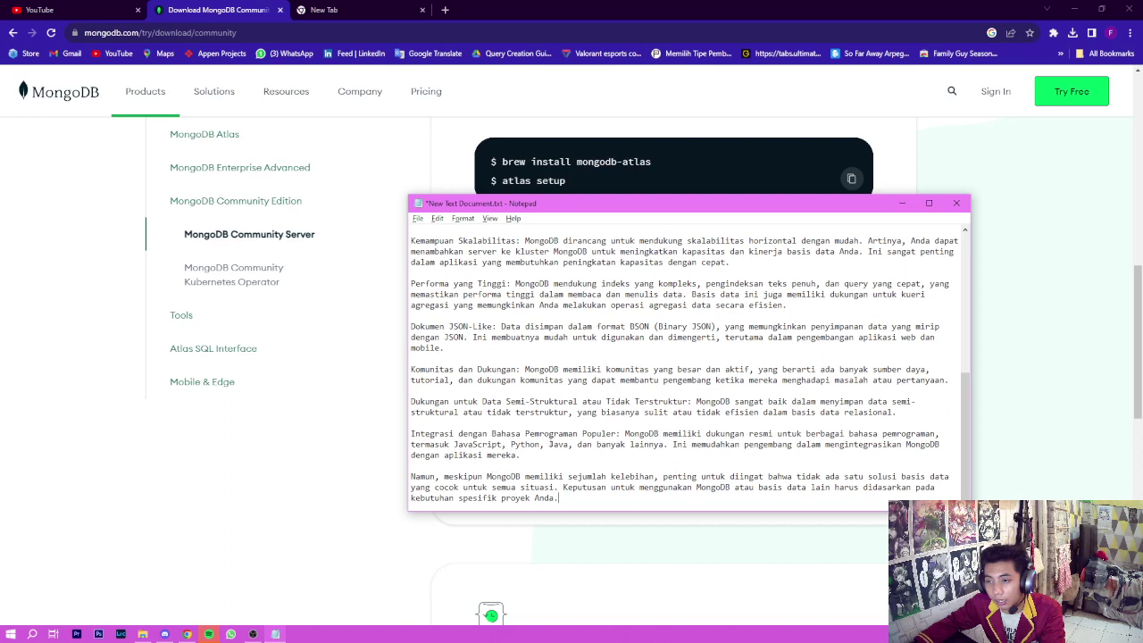
left_click(904, 204)
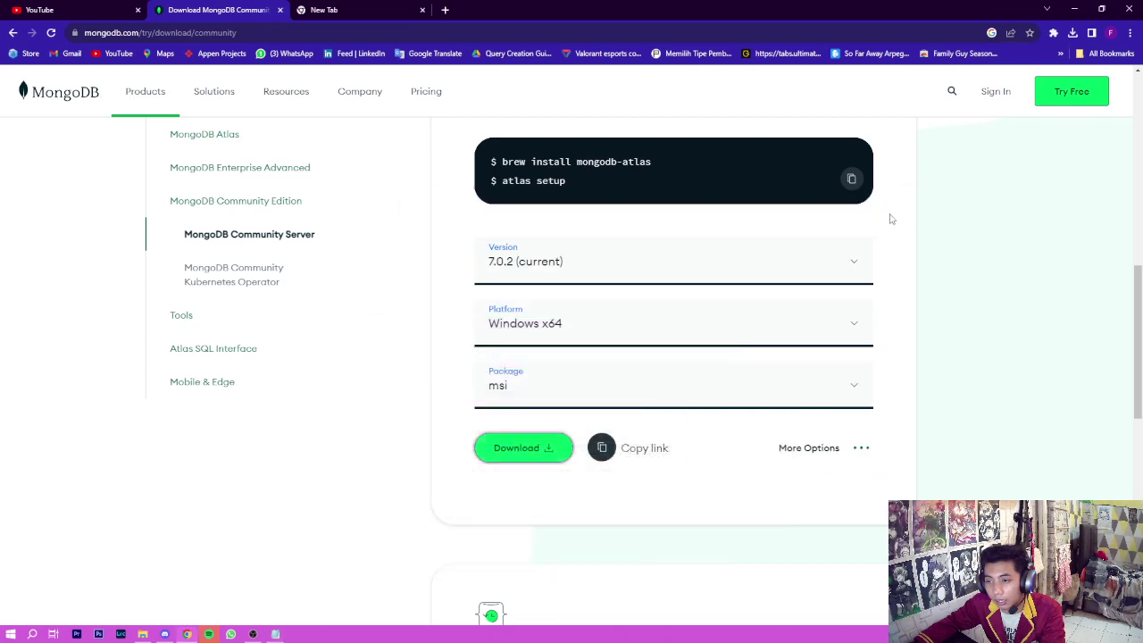
scroll(875, 306, "up", 3)
scroll(875, 306, "down", 3)
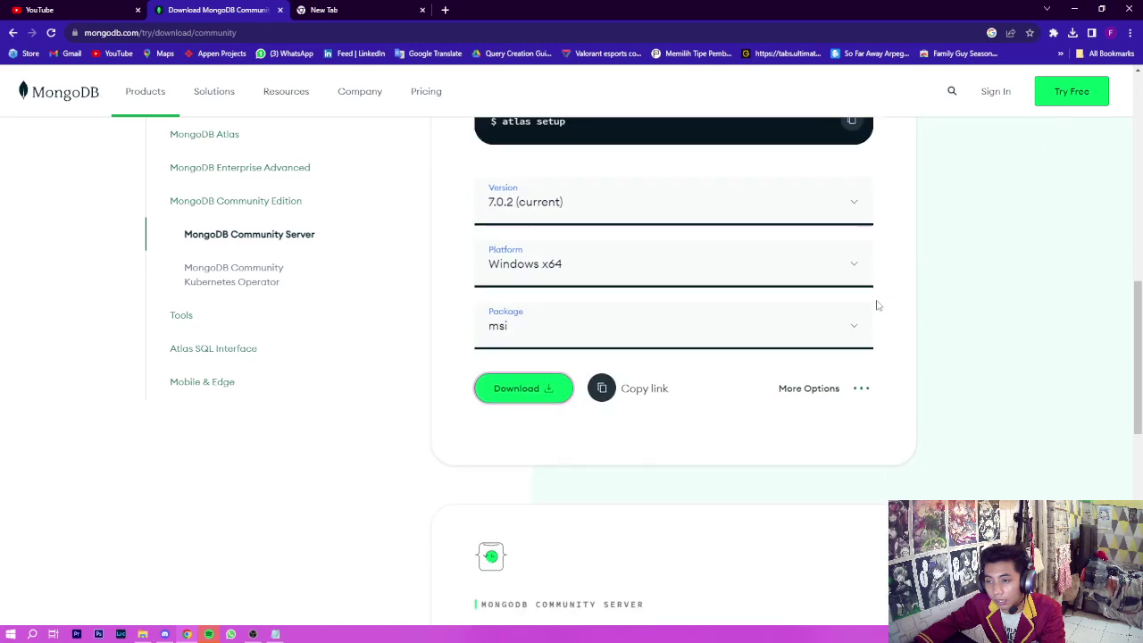
scroll(879, 302, "up", 3)
scroll(882, 297, "down", 3)
scroll(885, 295, "up", 5)
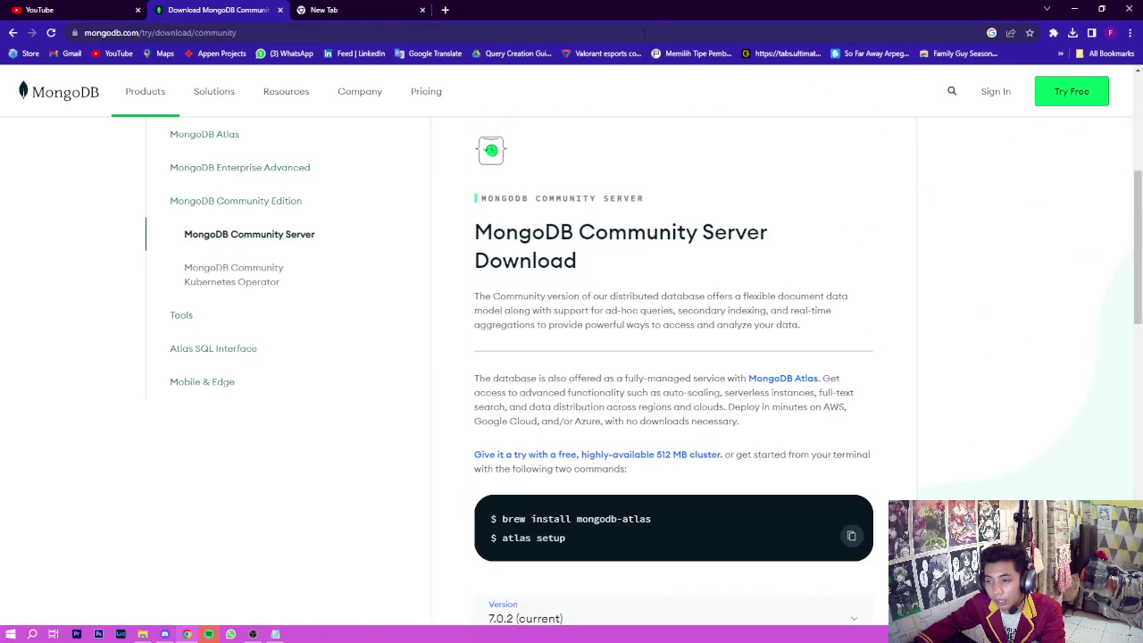
- Show the downloaded mongodb-windows-x86_64-7.0.2-signed.msi in its folder and launch the installer
left_click(1072, 33)
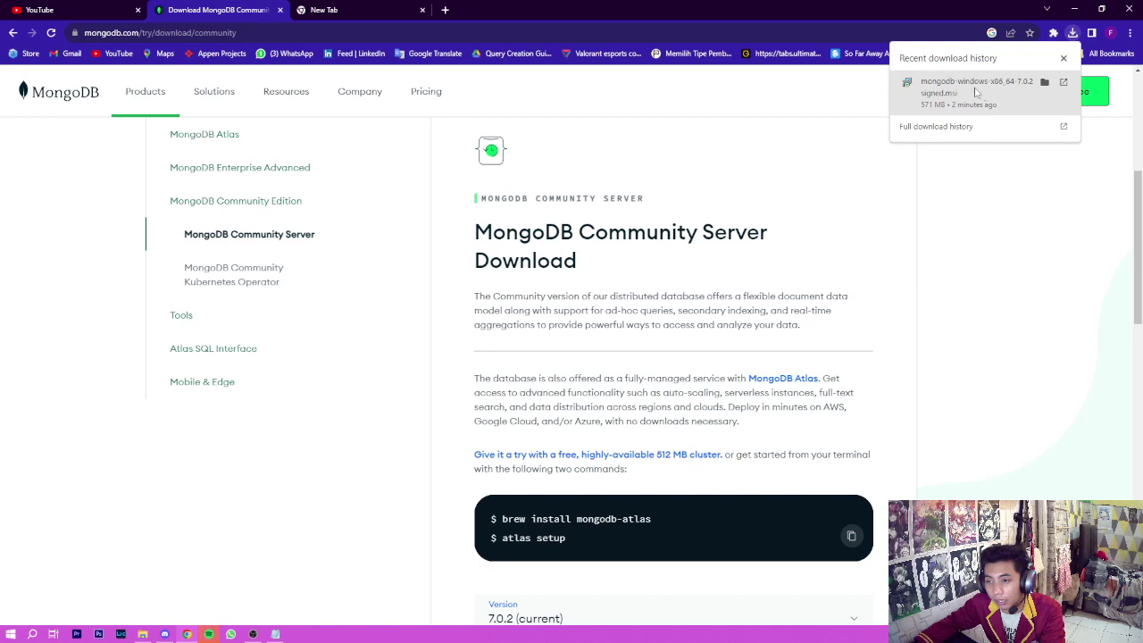
left_click(1045, 83)
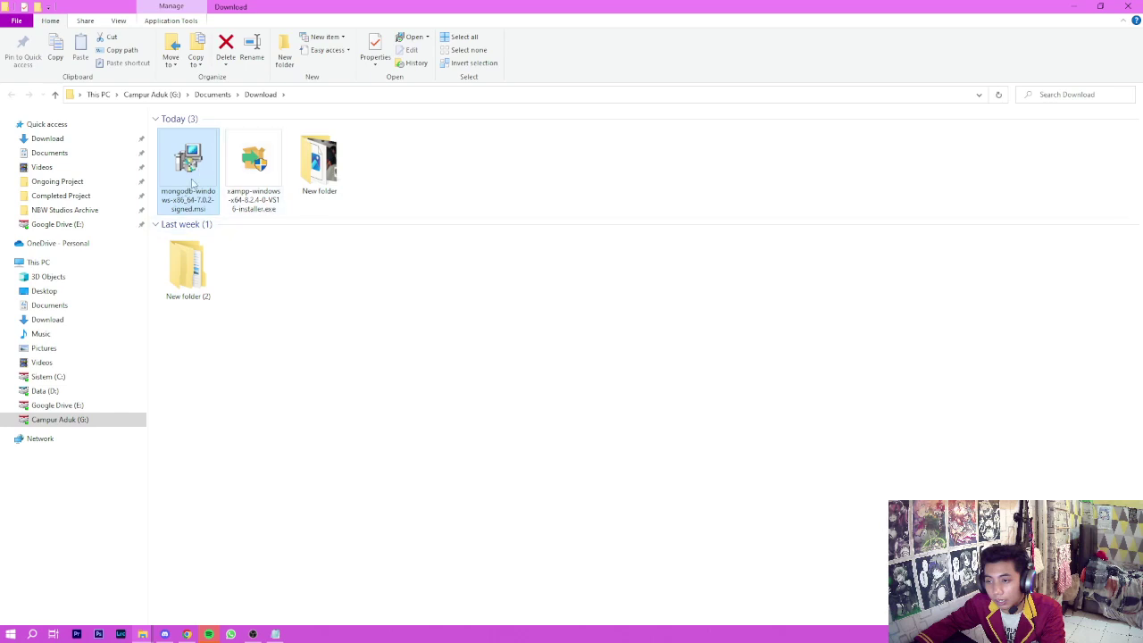
double_click(195, 184)
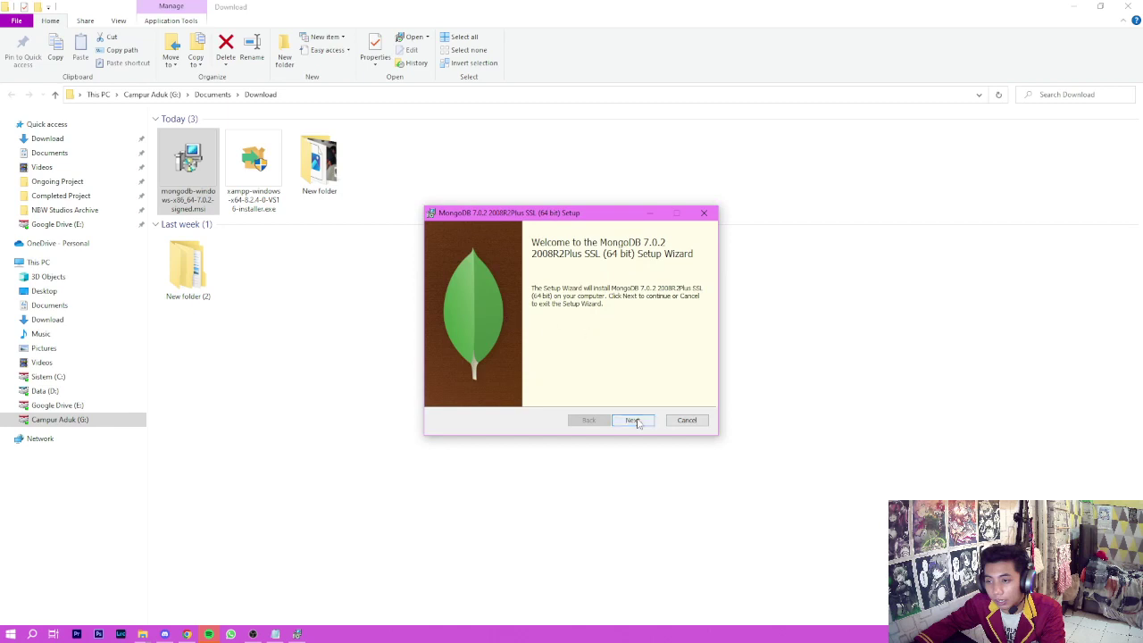
- Continue past the MongoDB setup welcome page, accept the license agreement terms, and proceed to the setup type choice
left_click(632, 421)
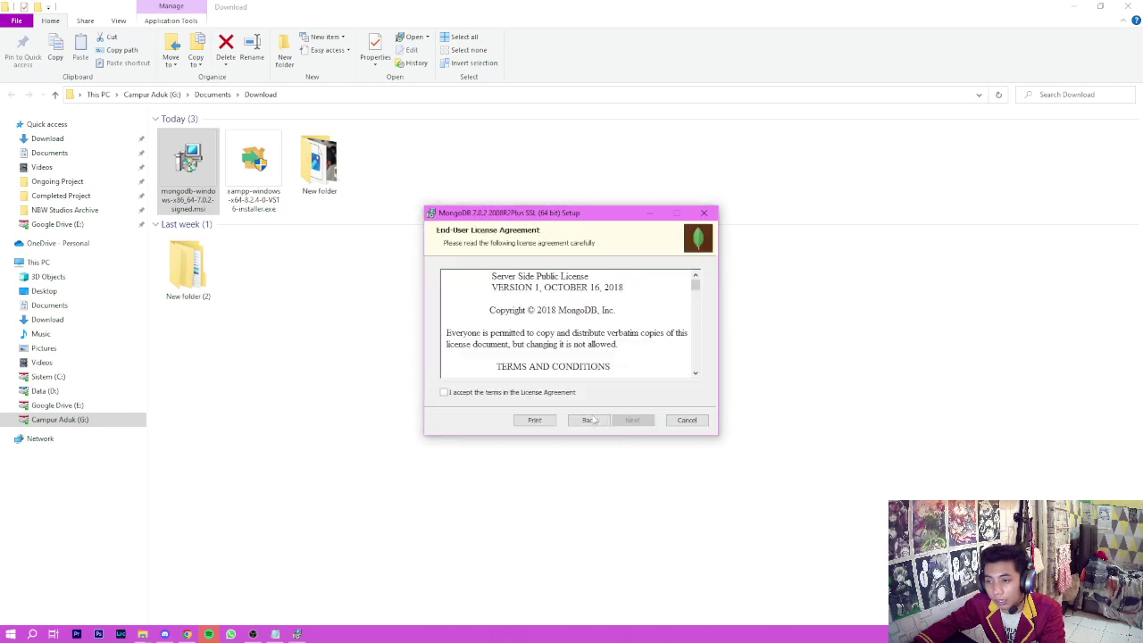
left_click(557, 391)
scroll(654, 300, "down", 10)
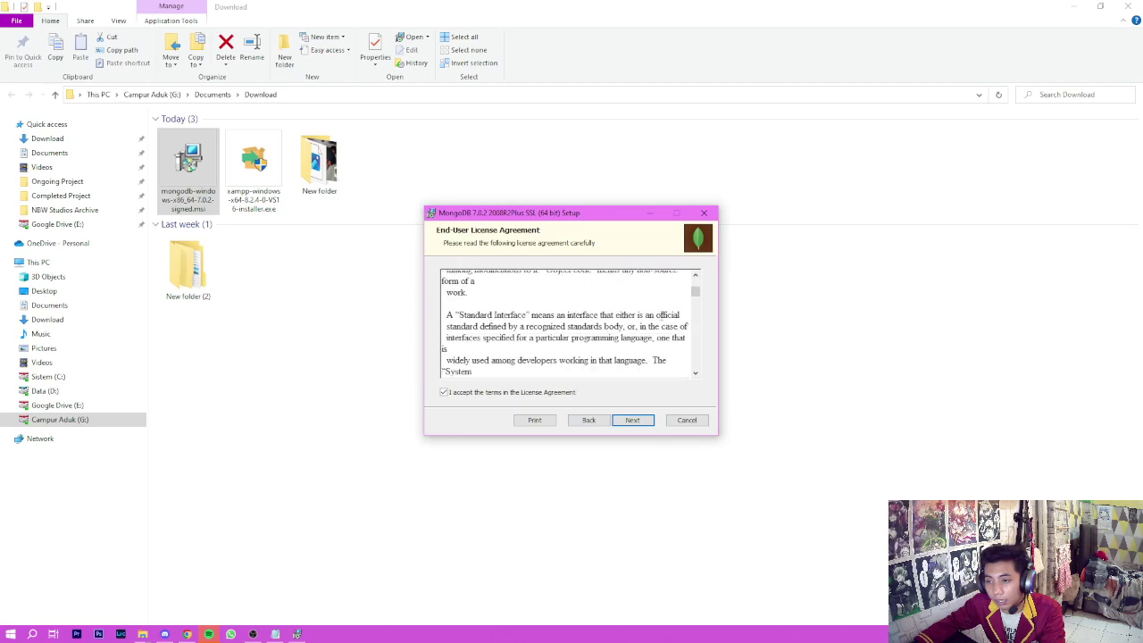
scroll(651, 326, "down", 10)
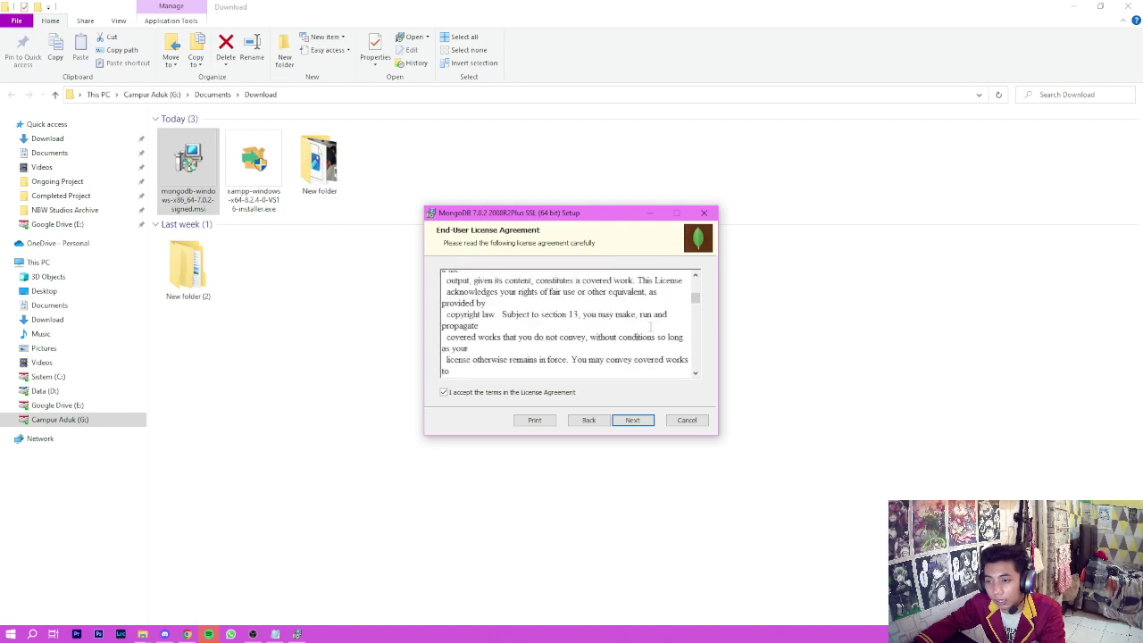
scroll(651, 325, "down", 5)
left_click(633, 420)
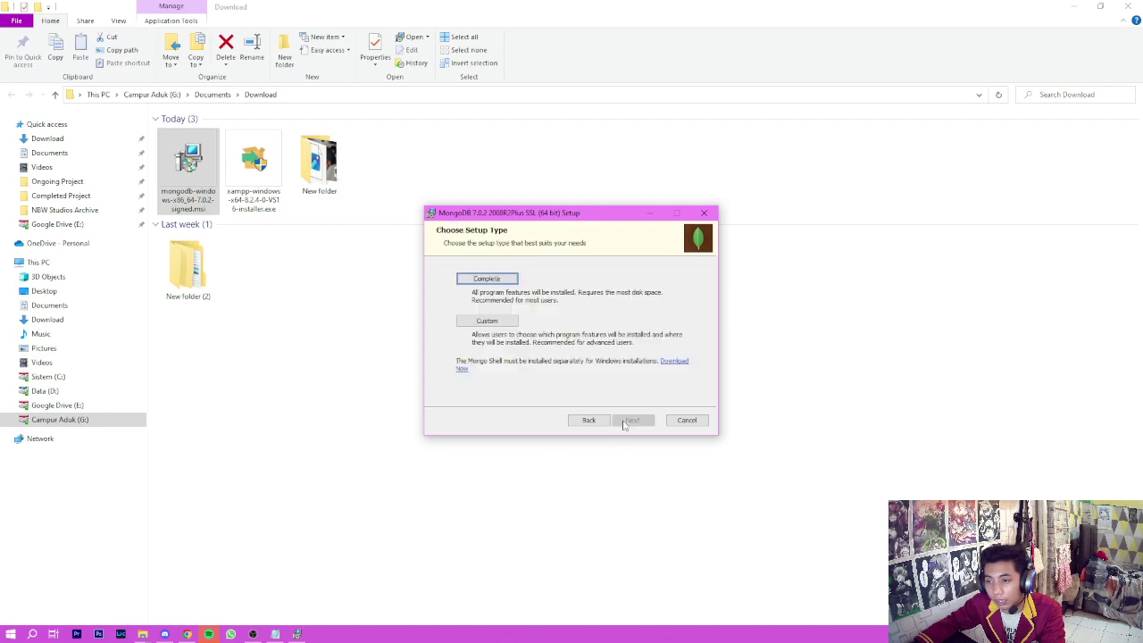
- Choose the Complete setup, keep the default Network Service configuration and Install MongoDB Compass option, and start the installation
left_click(488, 279)
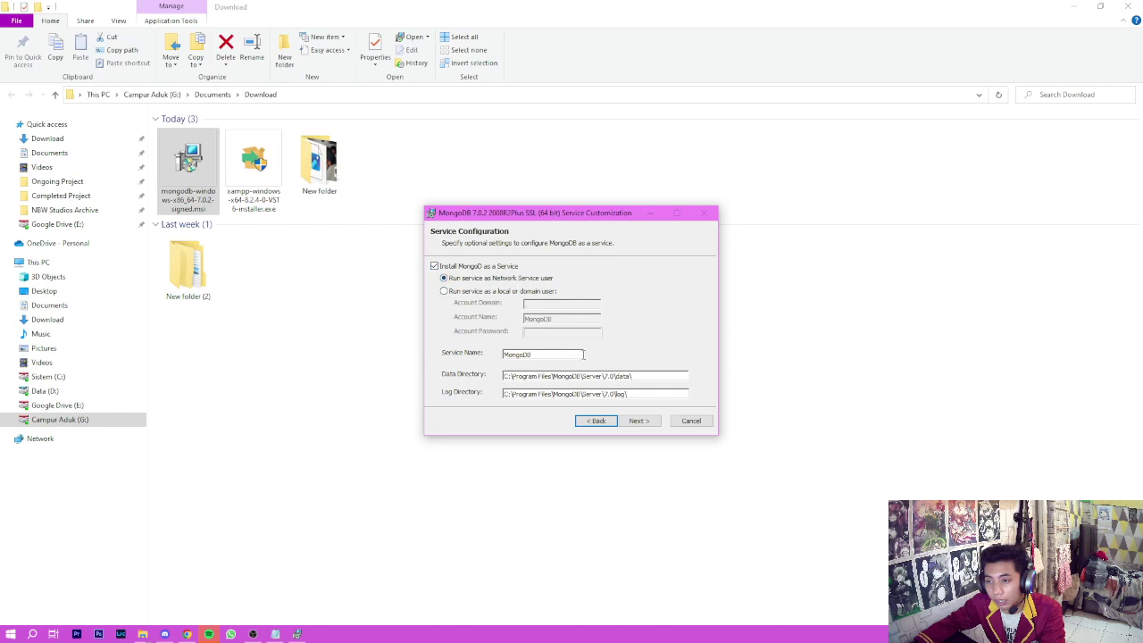
left_click(638, 421)
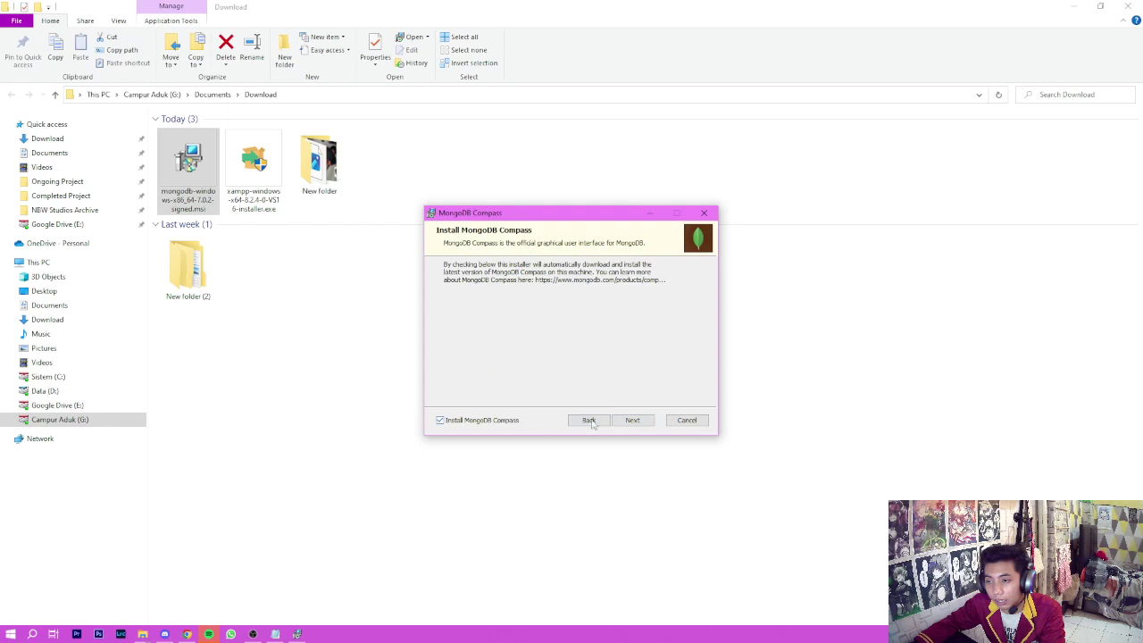
left_click(632, 421)
left_click(621, 424)
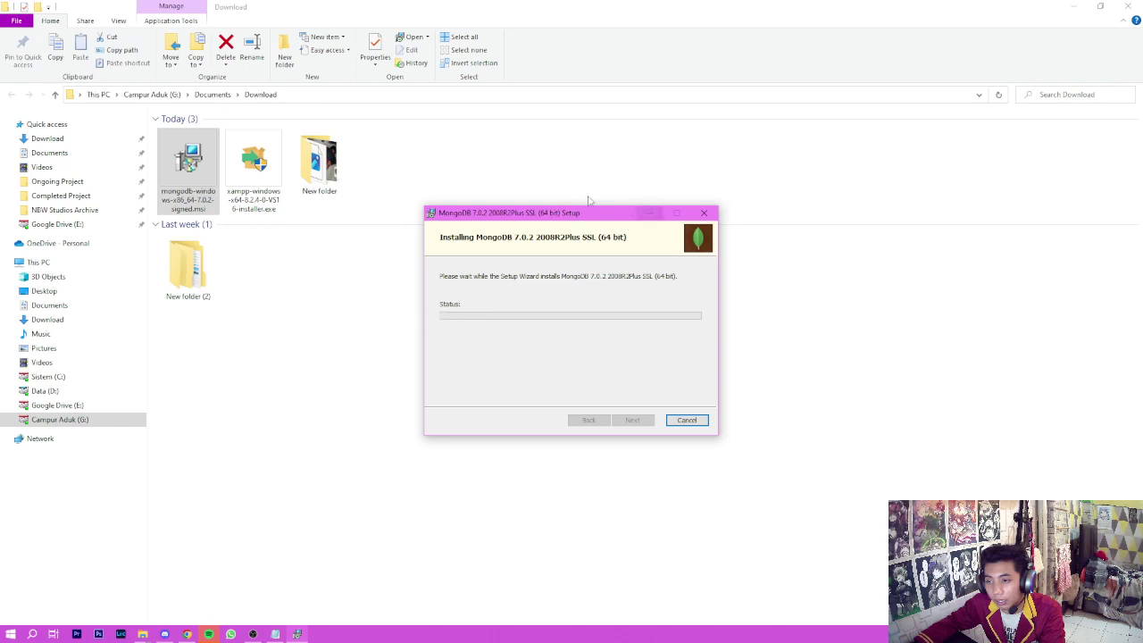
- Launch the xampp-windows-x64-8.2.4-0-VS16 installer, acknowledge the UAC warning, and move its setup window clear of the MongoDB setup window
left_click(259, 176)
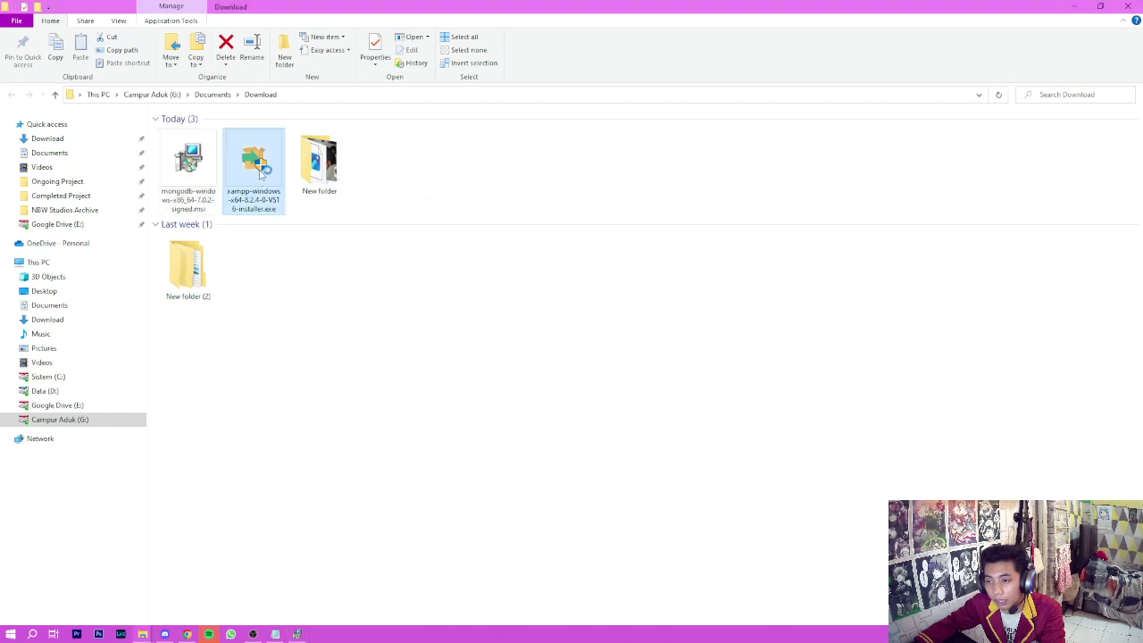
left_click(299, 634)
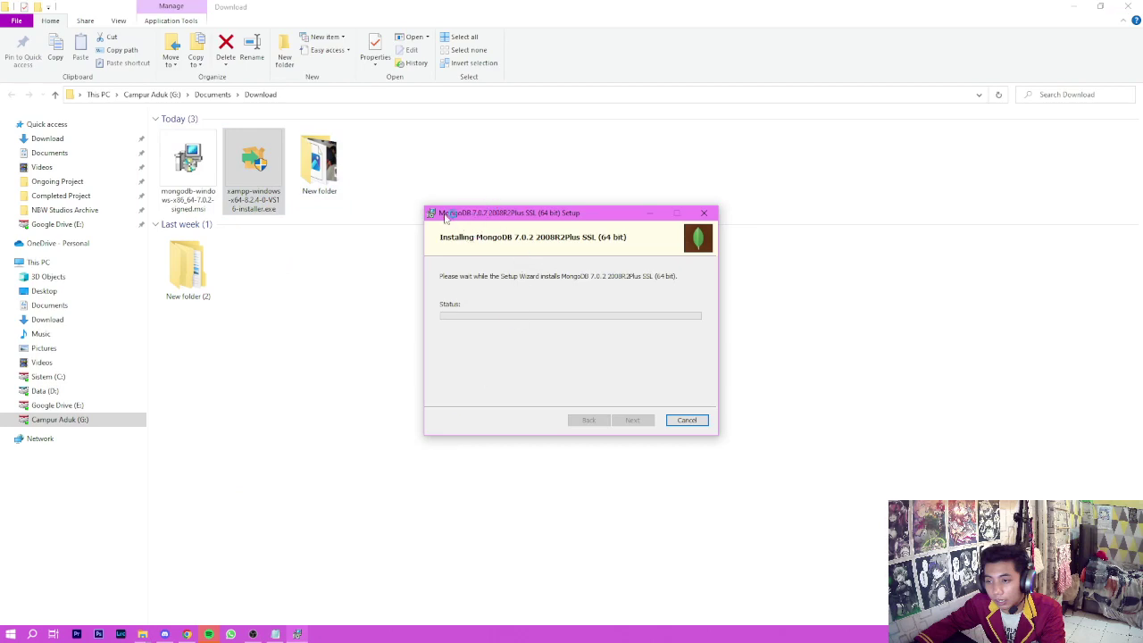
mouse_move(284, 635)
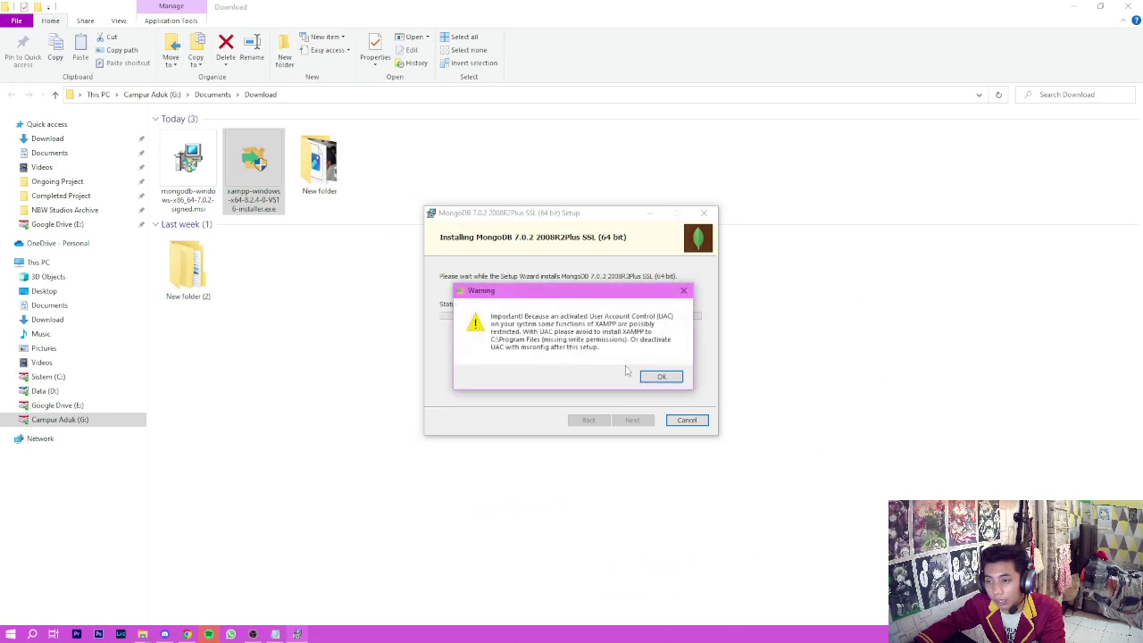
left_click(651, 375)
left_click_drag(488, 218, 825, 213)
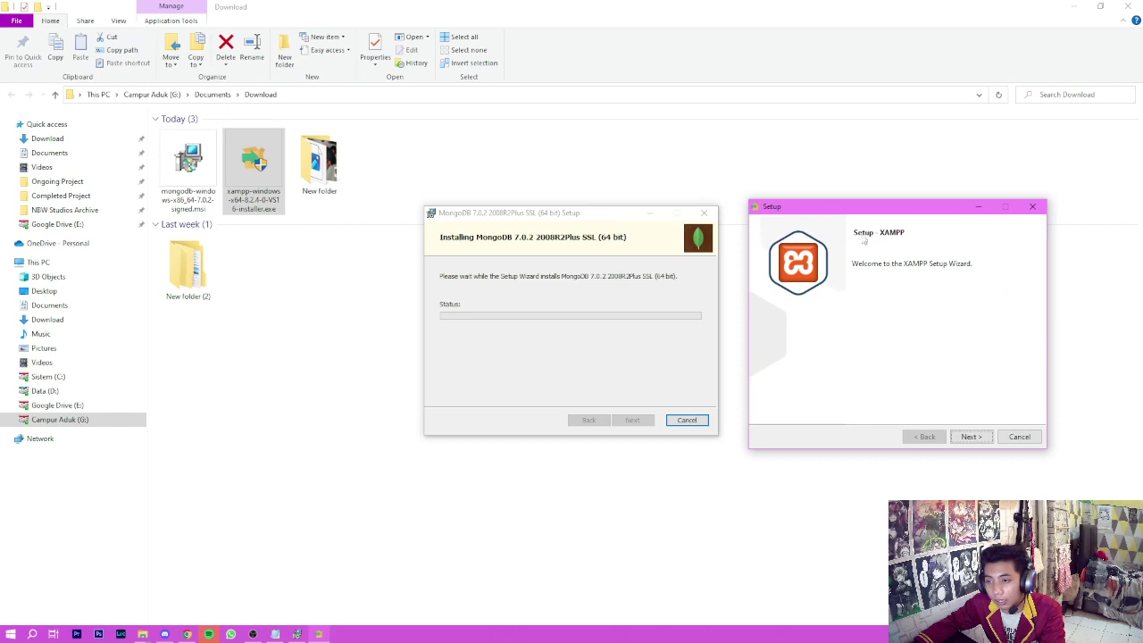
- Go through the XAMPP setup wizard with the C:\xampp folder and English language, and start the installation
left_click(970, 437)
left_click(970, 436)
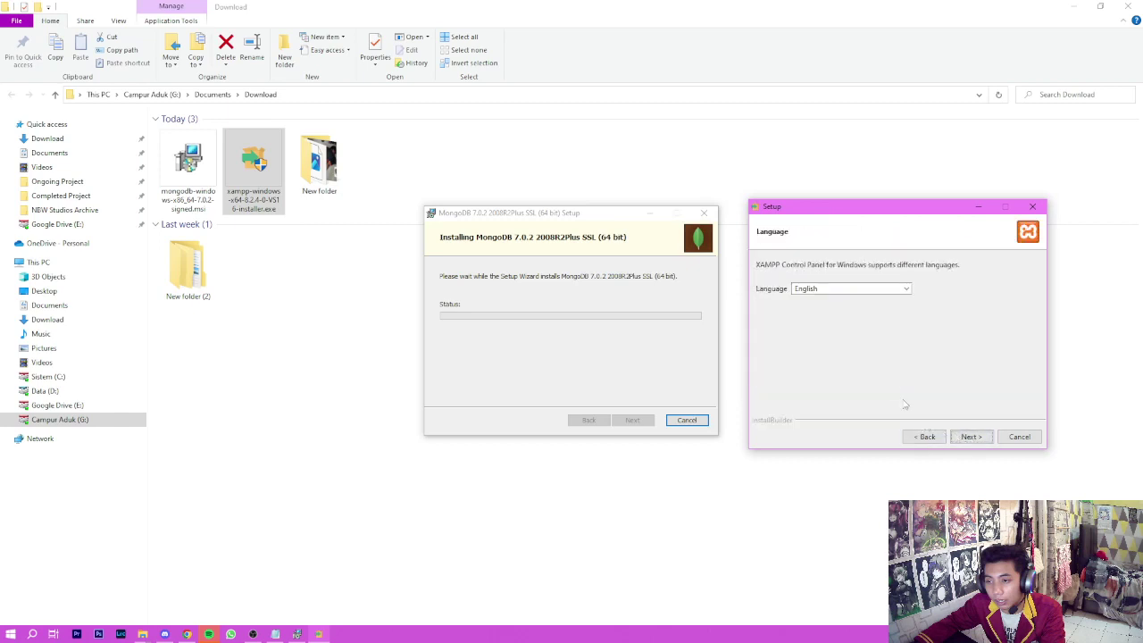
left_click(969, 437)
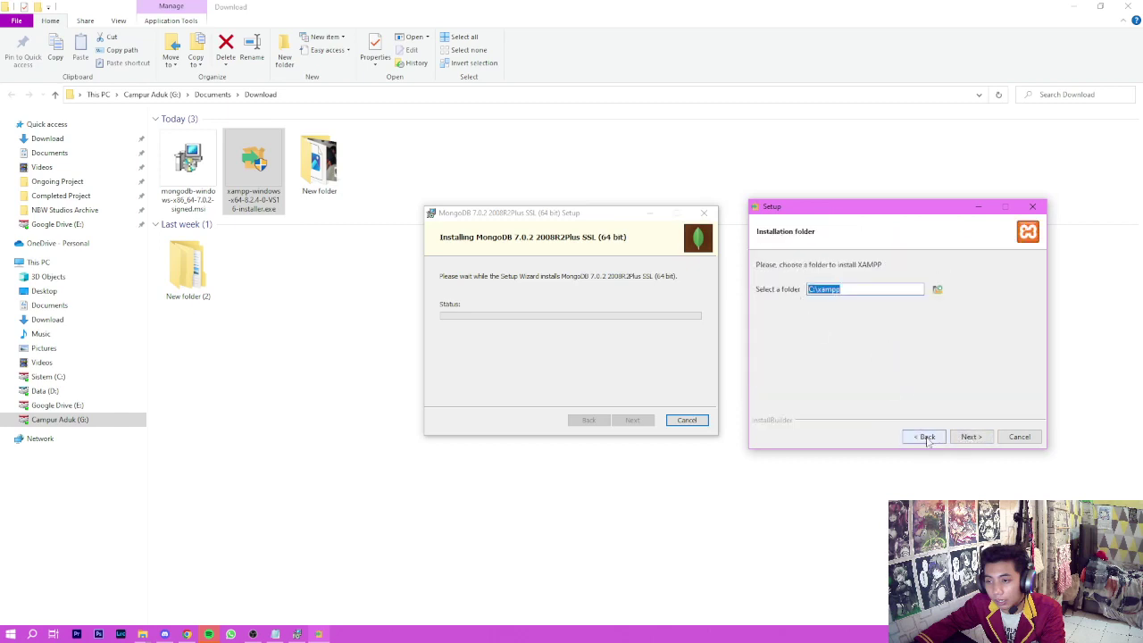
left_click(928, 438)
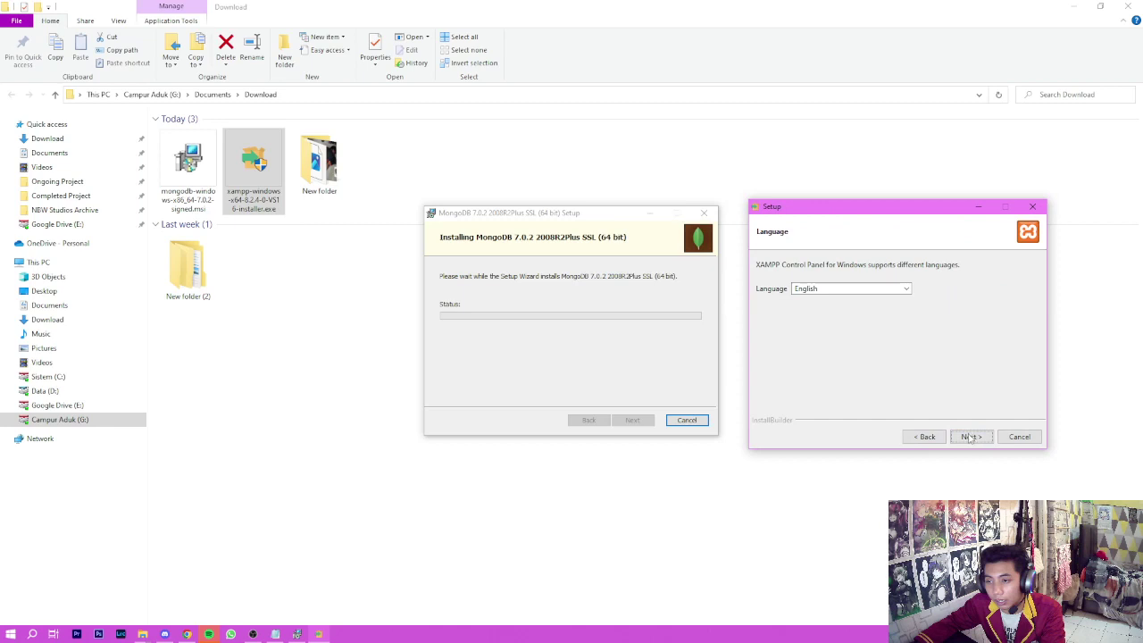
left_click(970, 436)
left_click(969, 437)
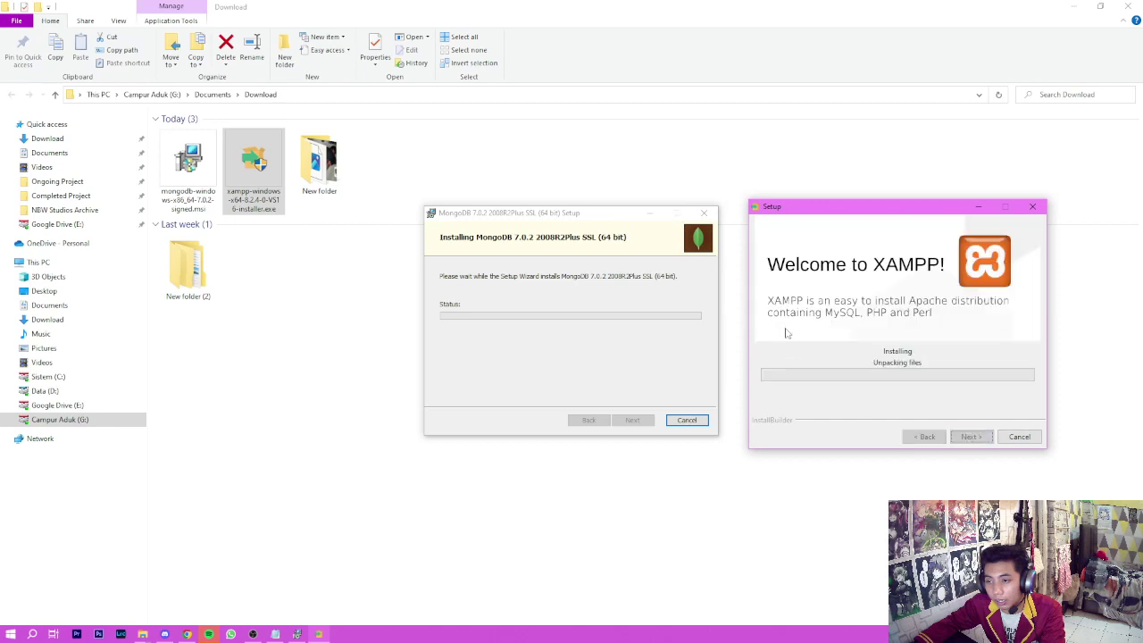
- Arrange the MongoDB and XAMPP setup windows side by side over the Download folder
left_click_drag(615, 236, 417, 247)
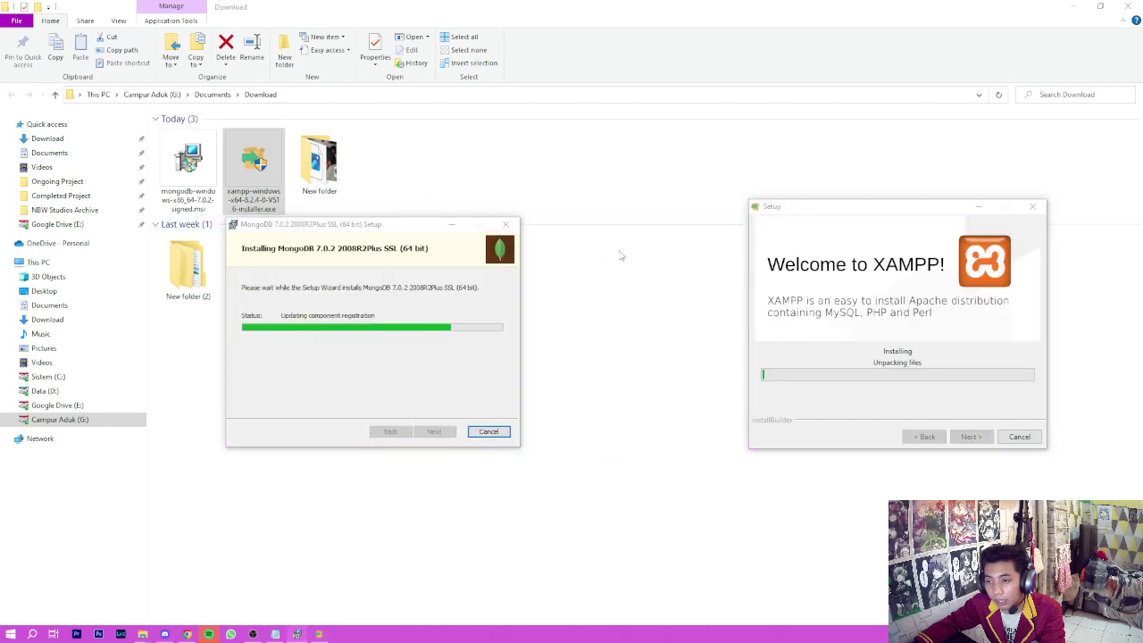
left_click_drag(799, 233, 612, 214)
mouse_move(388, 224)
left_mouse_down()
mouse_move(414, 218)
mouse_move(395, 214)
left_mouse_up()
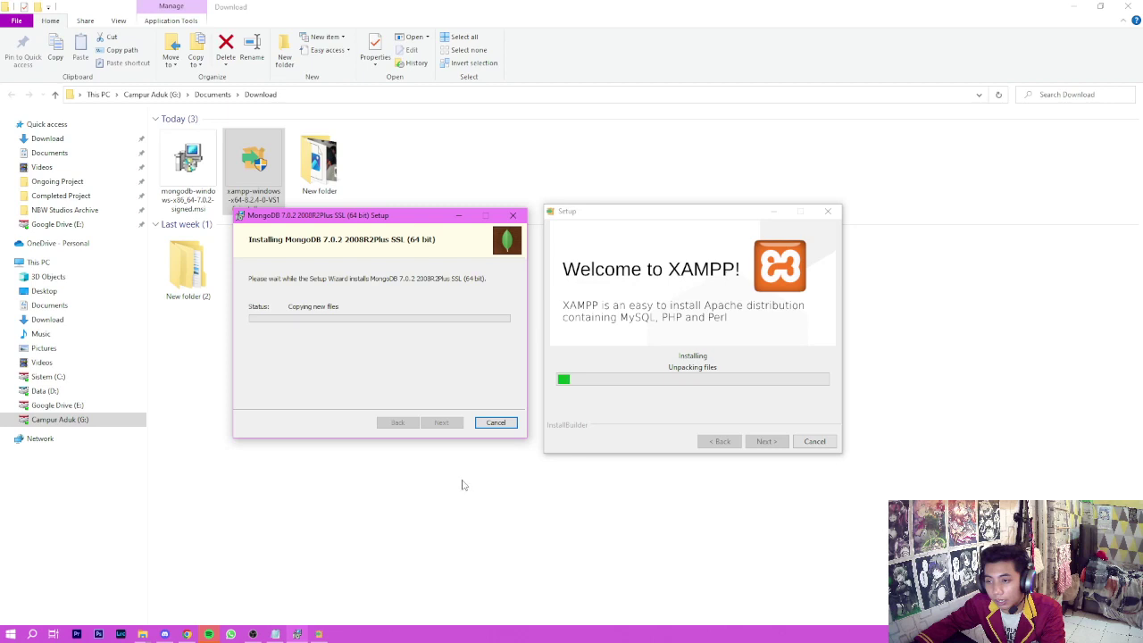
- Switch to OBS, restore its maximized window to a smaller size, and minimize it
left_click(253, 633)
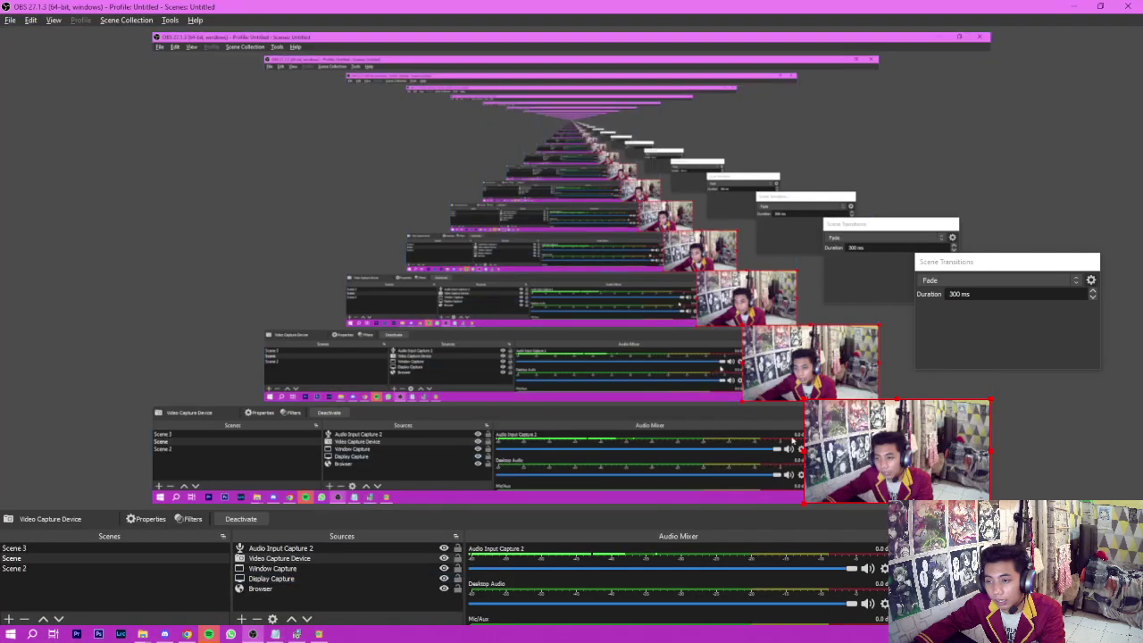
left_click_drag(572, 6, 403, 16)
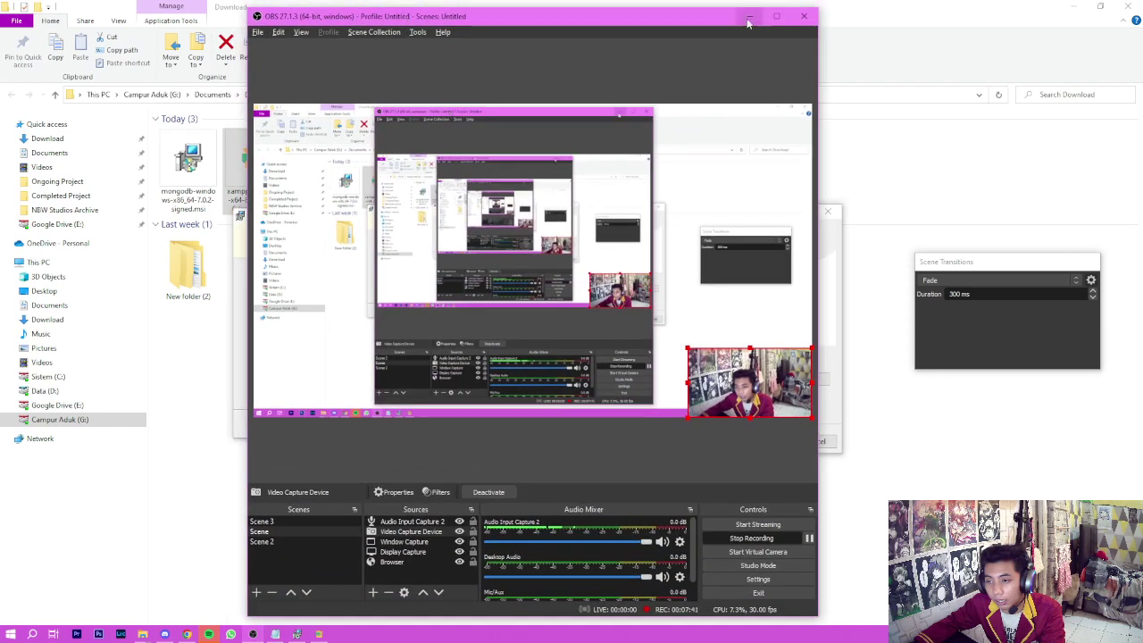
left_click(748, 20)
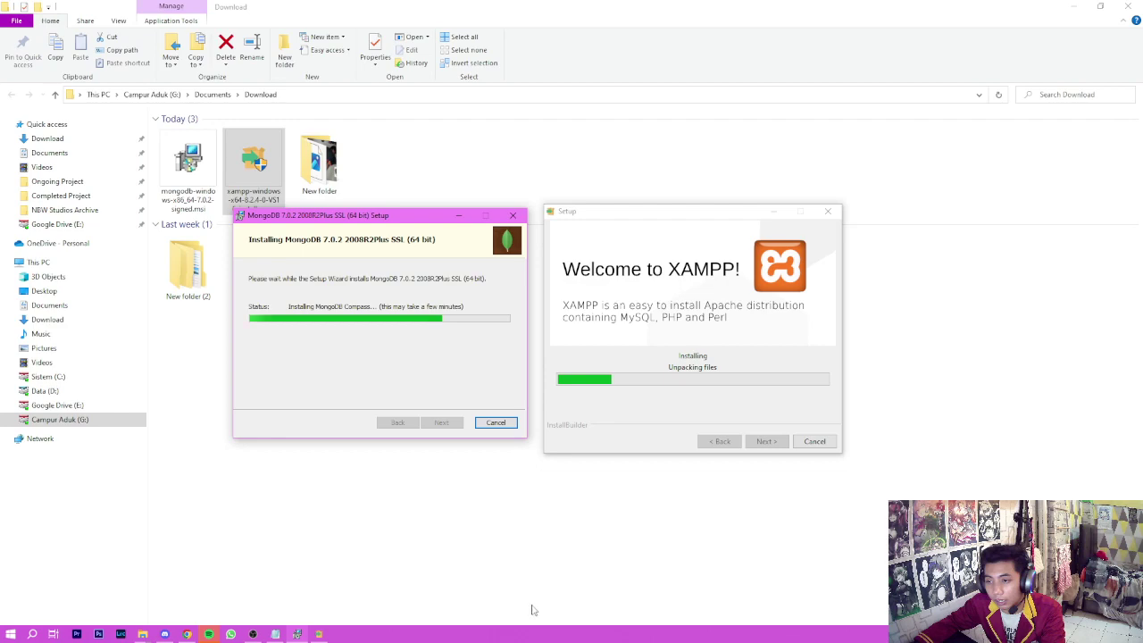
- Switch to OBS, repeatedly deactivate and reactivate the Video Capture Device to restart the webcam, and minimize OBS
mouse_move(253, 634)
left_click(256, 579)
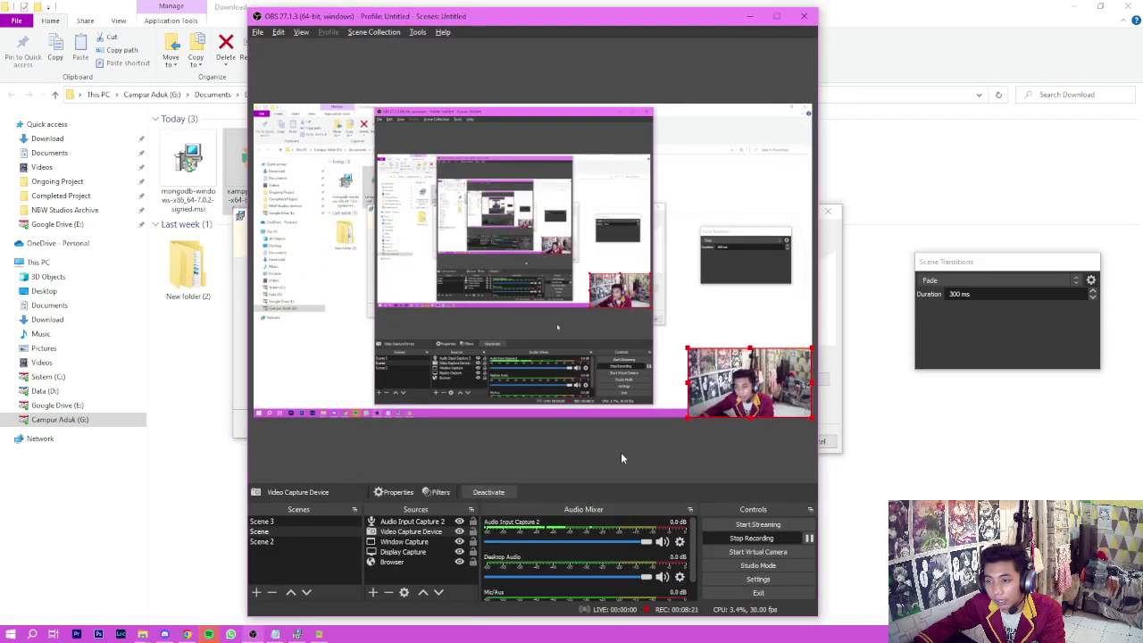
left_click(486, 492)
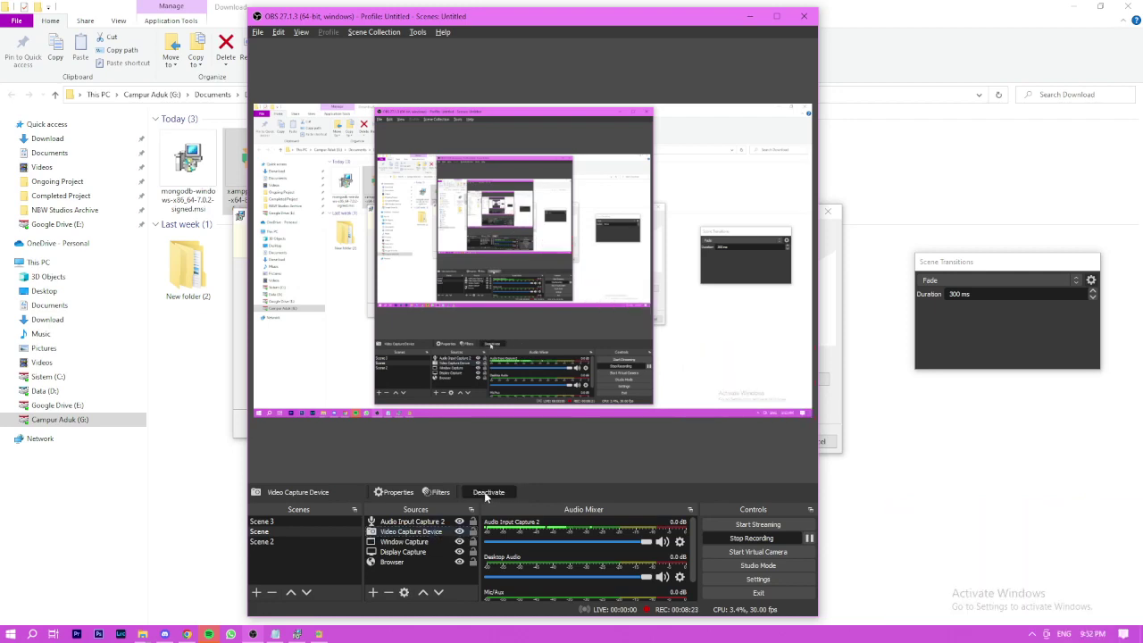
left_click(486, 492)
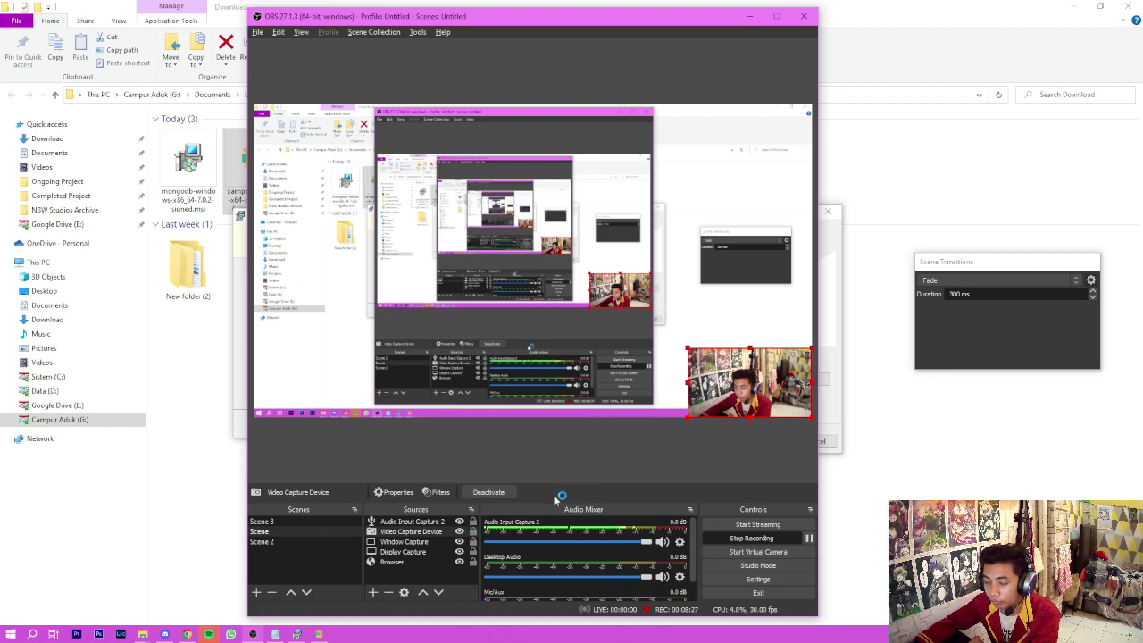
left_click(474, 493)
left_click(473, 493)
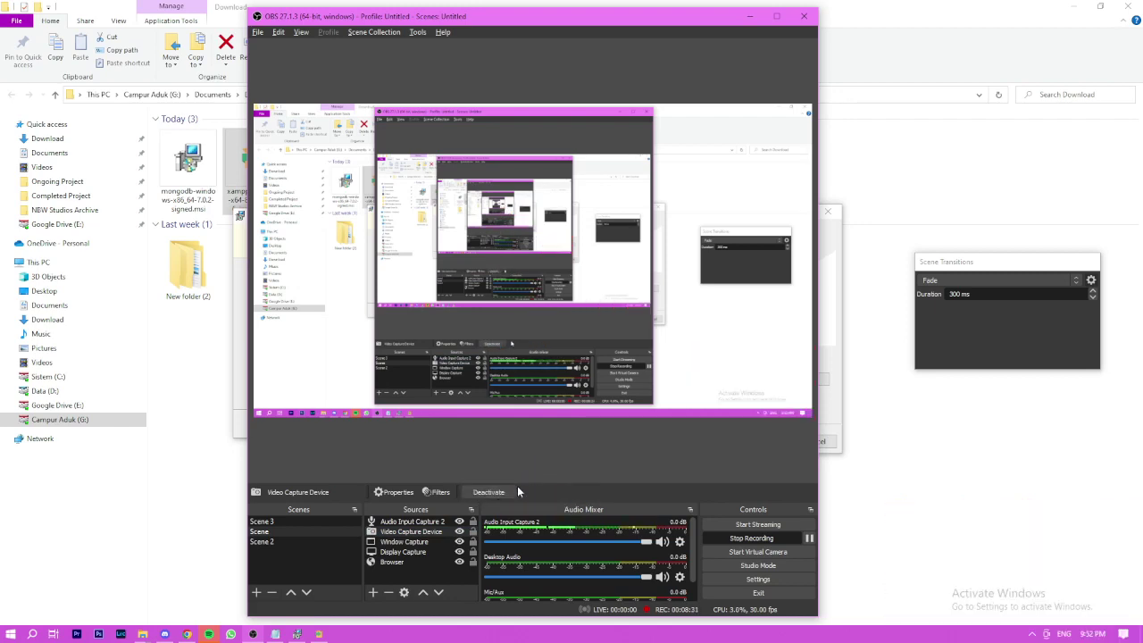
left_click(485, 495)
left_click(485, 494)
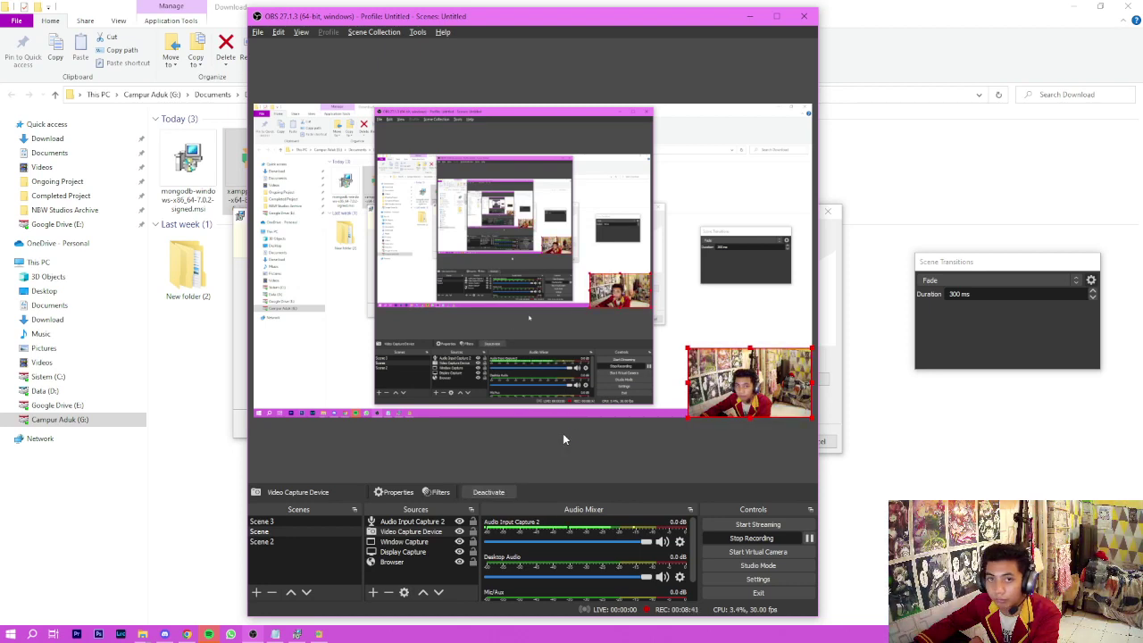
left_click(487, 491)
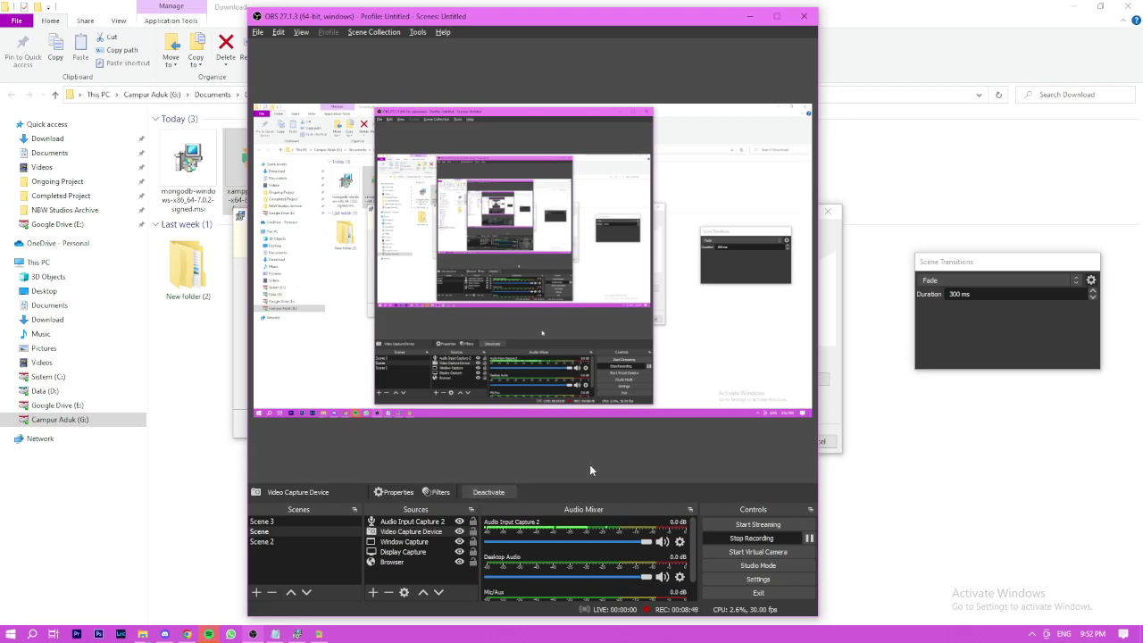
left_click(745, 17)
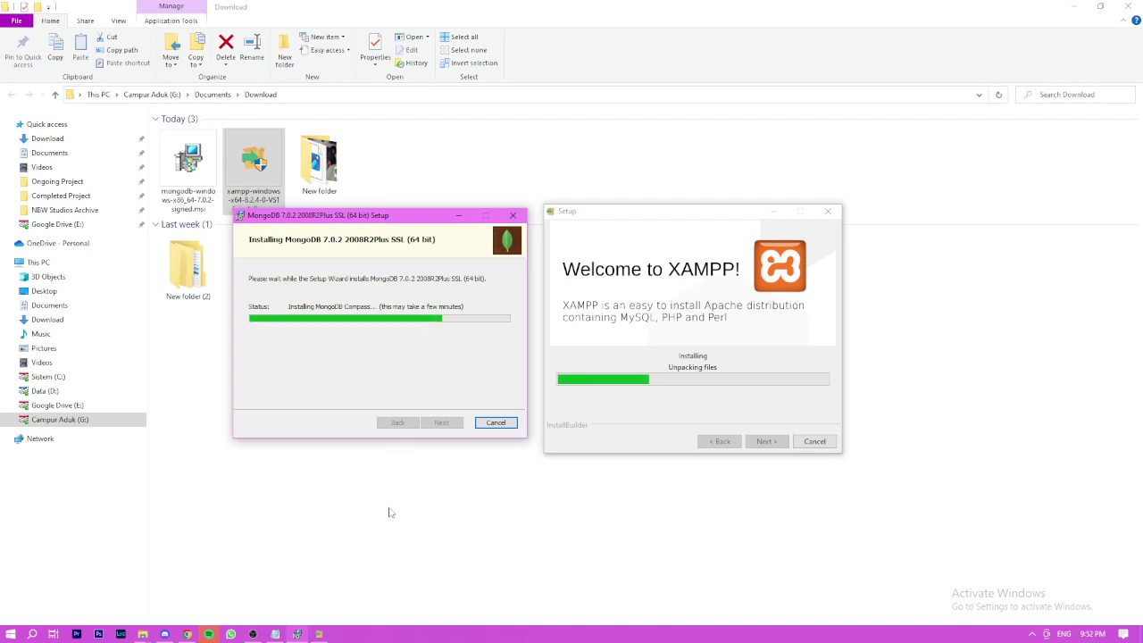
- Return to OBS, activate the Video Capture Device again, and minimize the window
left_click(253, 634)
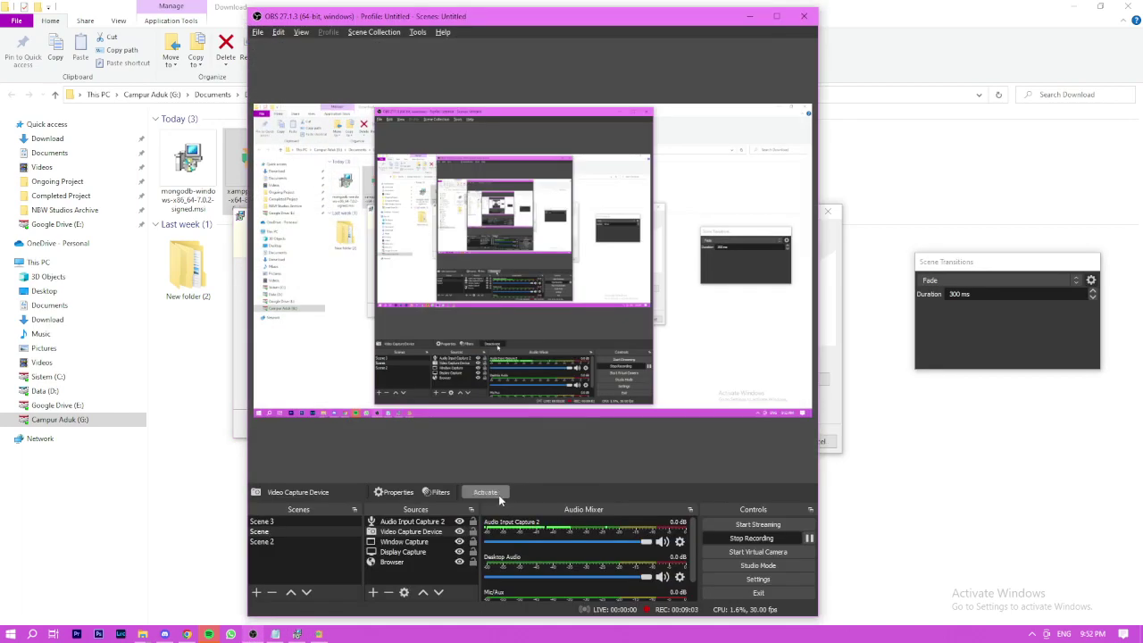
left_click(498, 495)
left_click(253, 634)
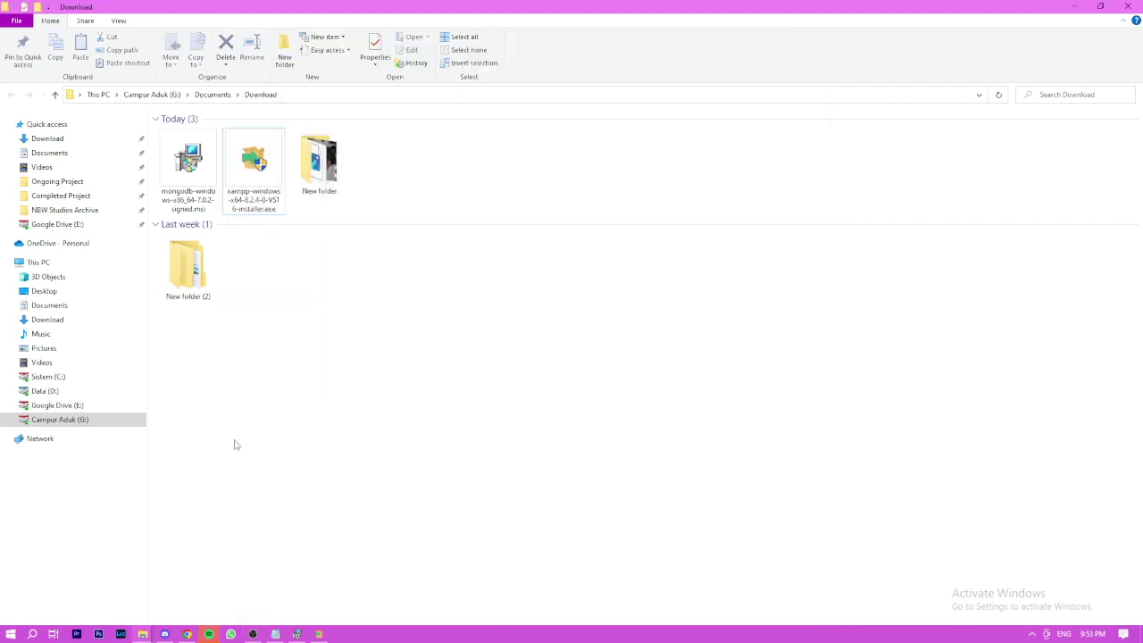
- Bring the MongoDB and XAMPP setup windows back to the front to check their installation progress
mouse_move(274, 631)
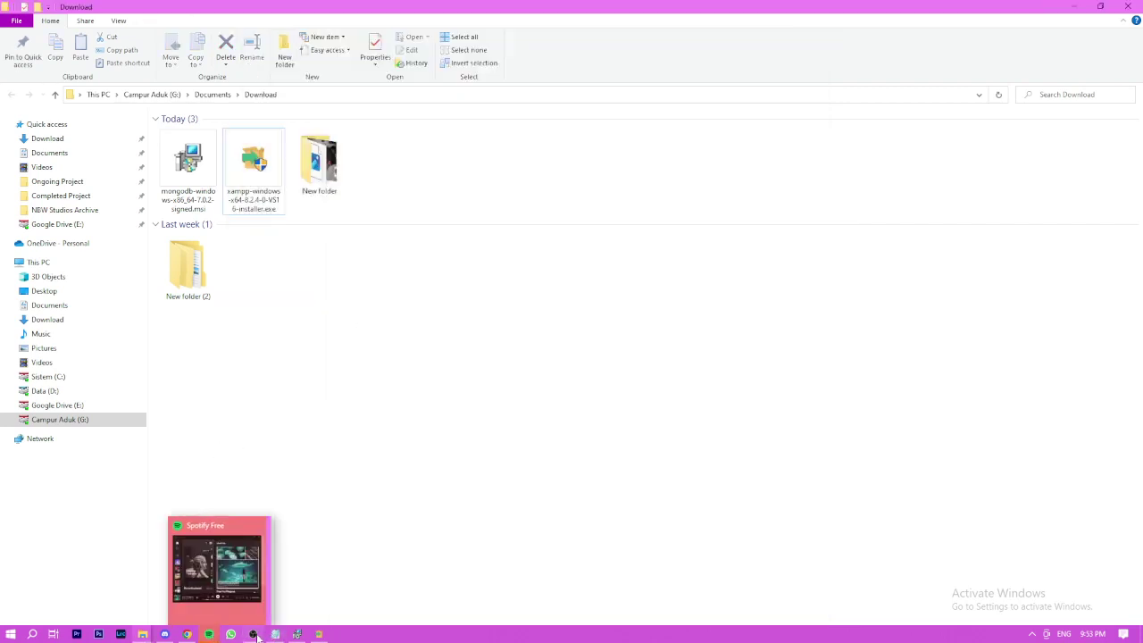
left_click(298, 634)
left_click(318, 634)
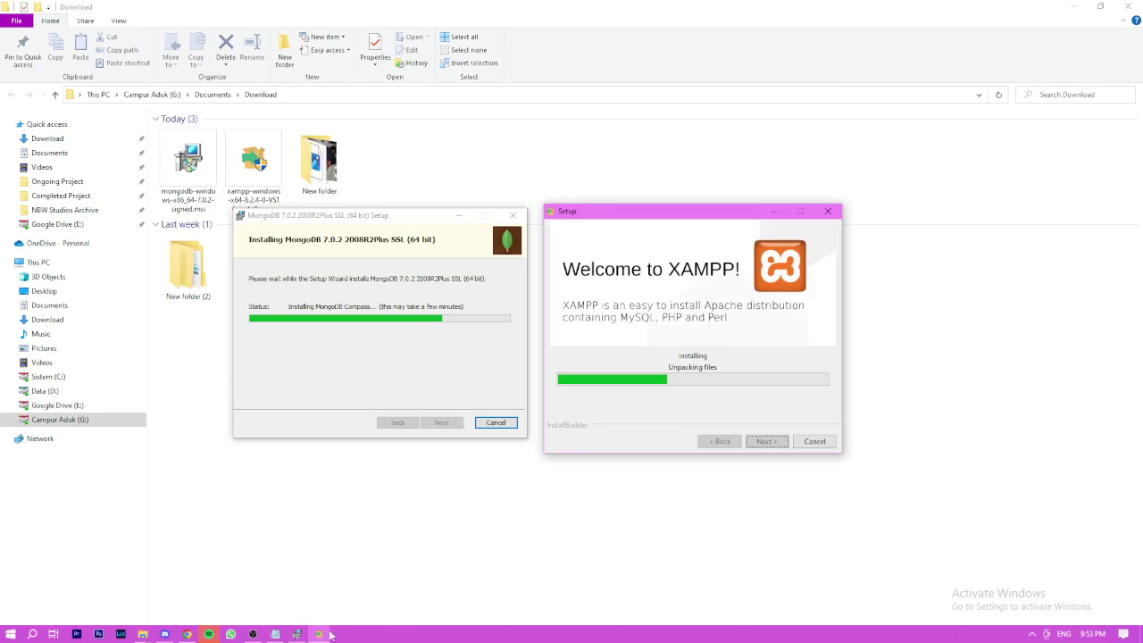
left_click(410, 217)
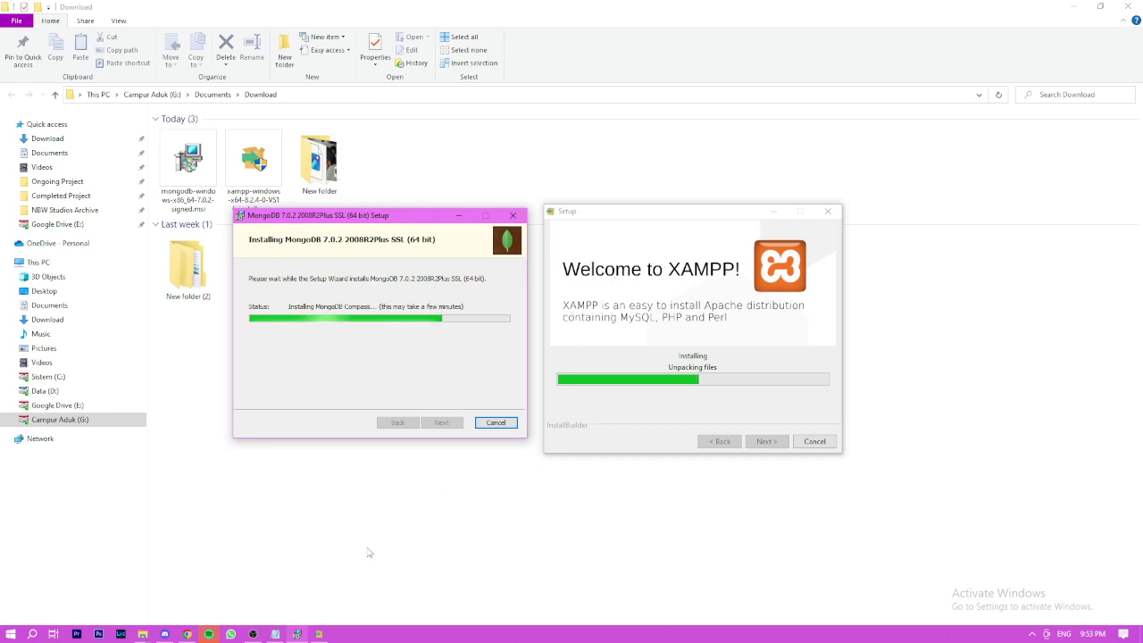
- Switch to OBS and toggle the Video Capture Device off and on, leaving it deactivated
left_click(254, 634)
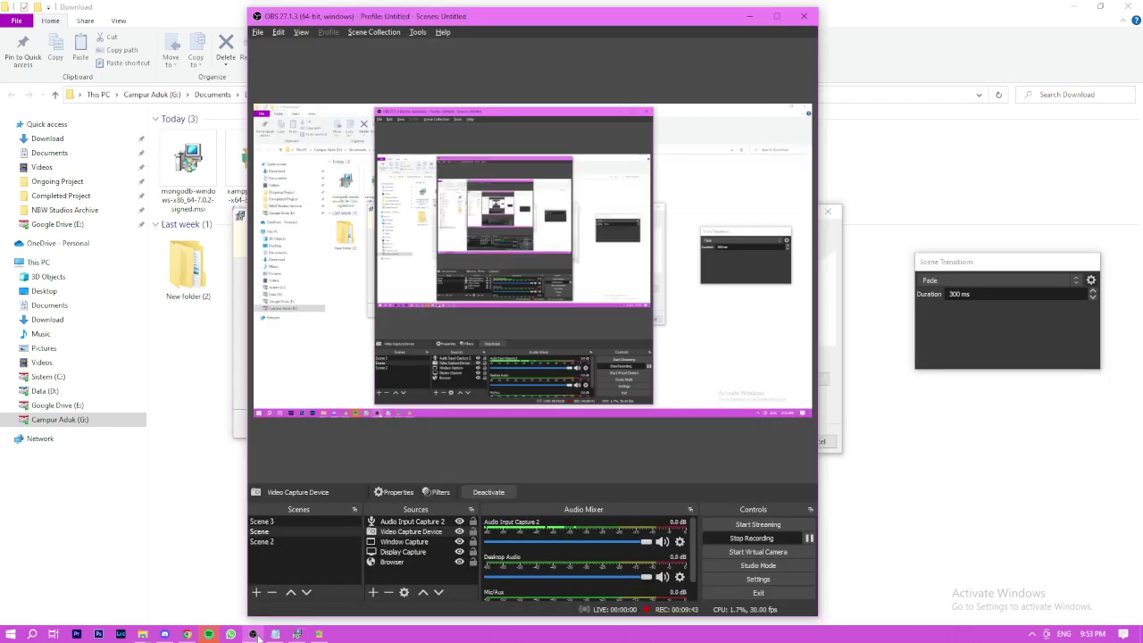
left_click(479, 496)
left_click(478, 497)
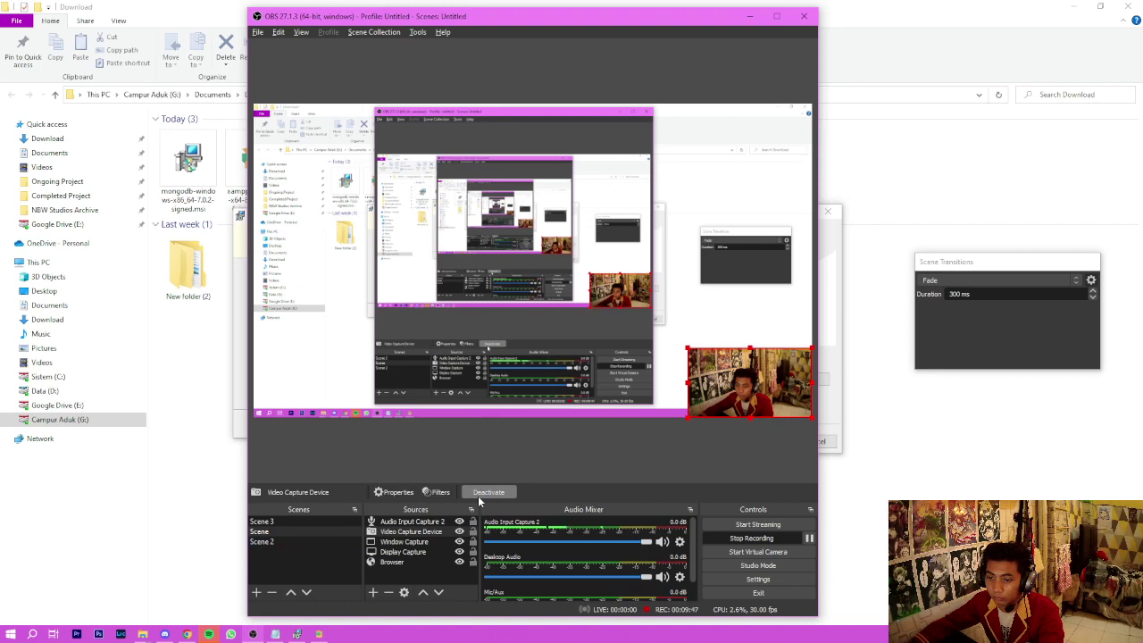
left_click(478, 496)
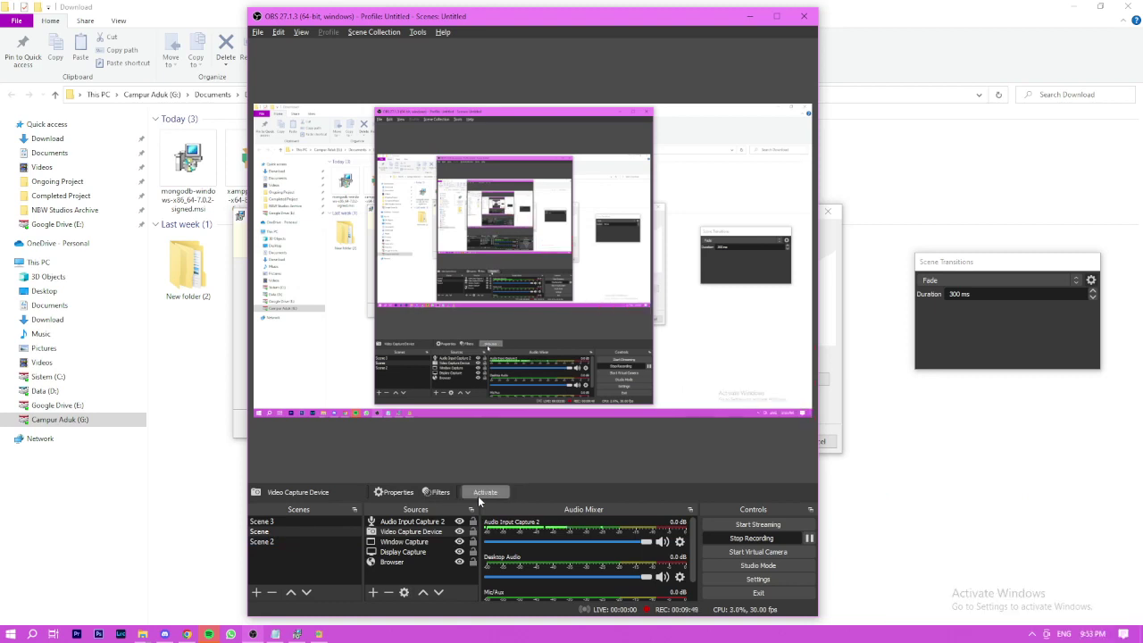
- Activate the Video Capture Device in OBS, minimize OBS, and bring the MongoDB and XAMPP setup windows back to the front
left_click(479, 496)
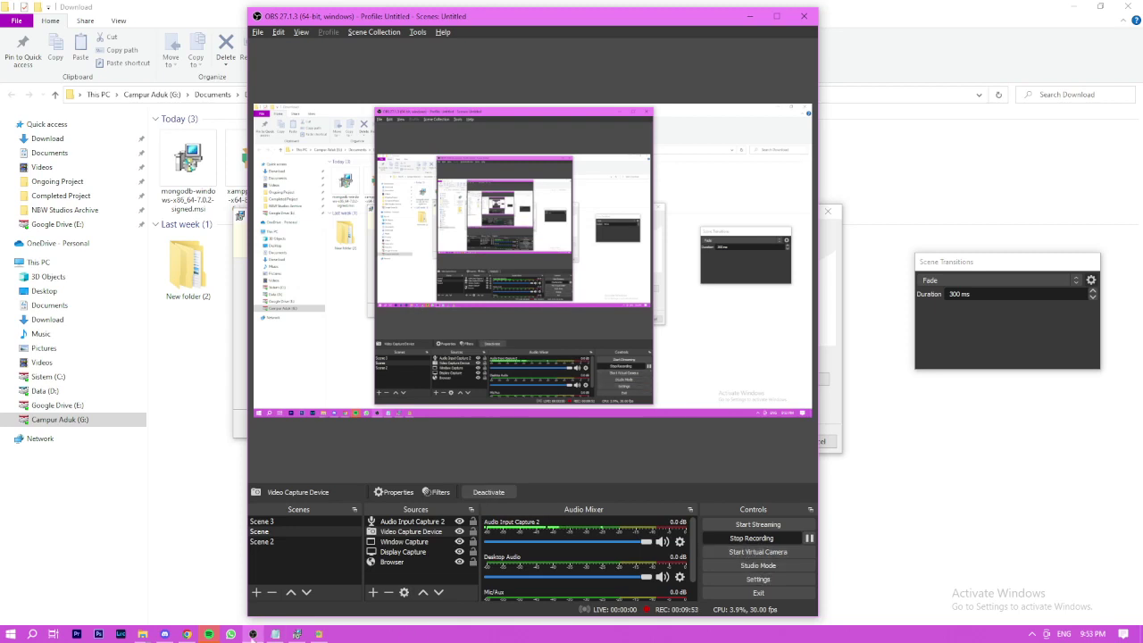
left_click(253, 634)
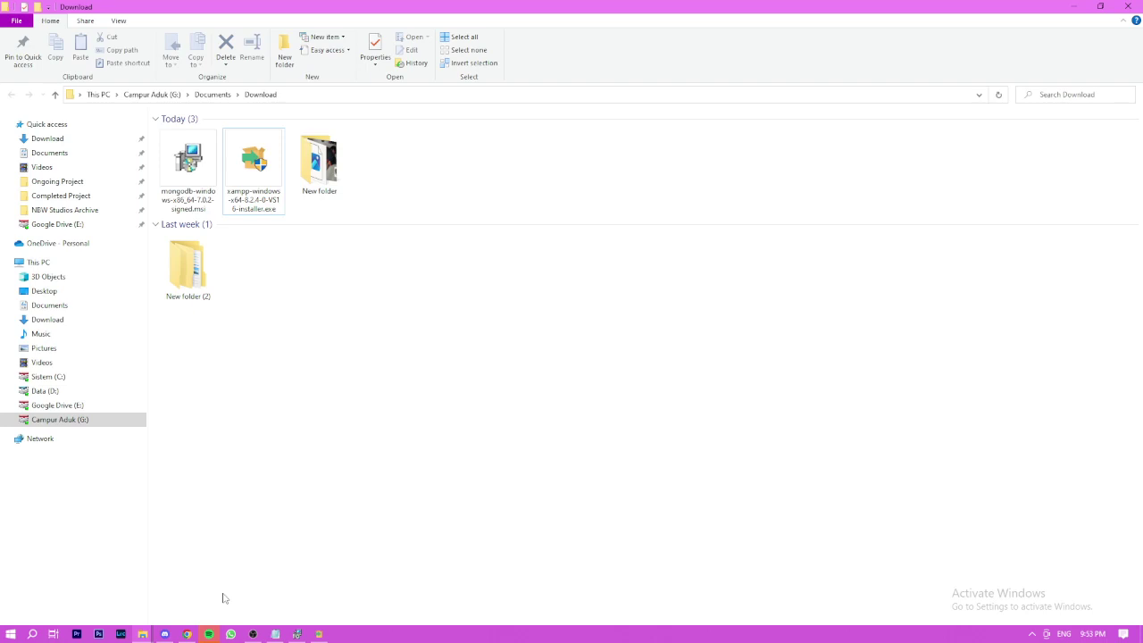
left_click(296, 634)
left_click(318, 634)
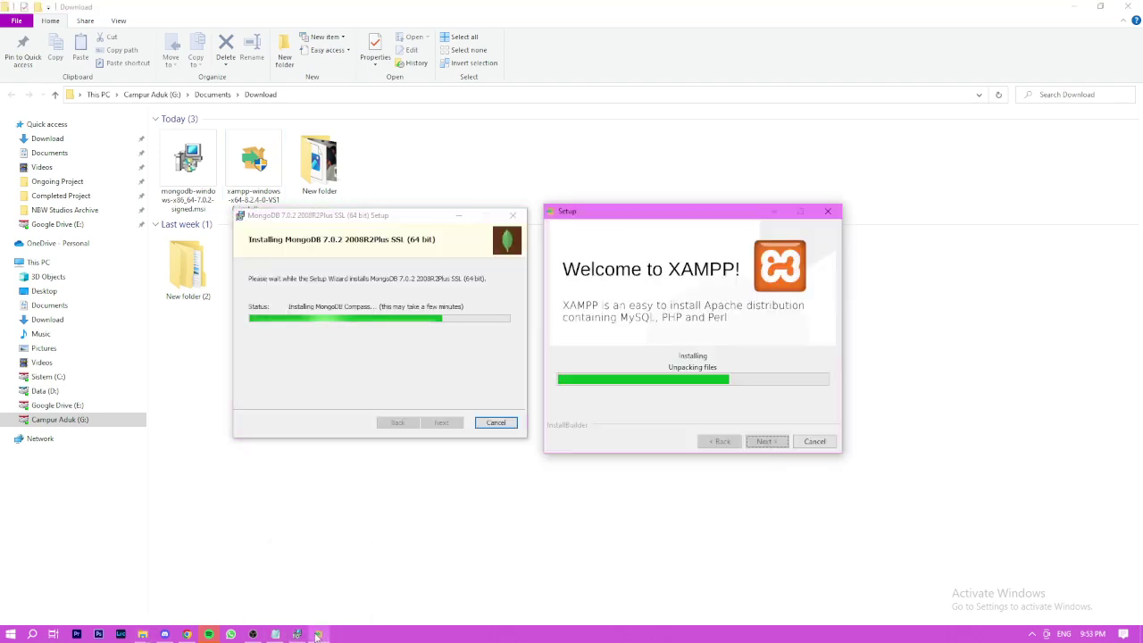
left_click(435, 358)
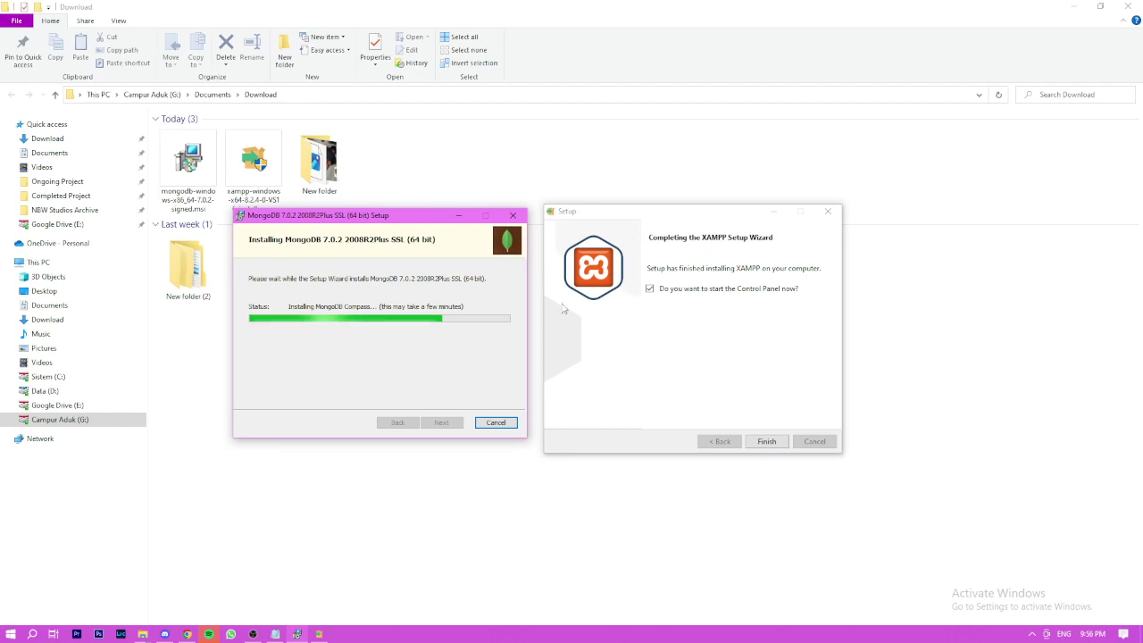
- Finish the XAMPP Setup Wizard with the option to start the Control Panel turned off
left_click(659, 292)
left_click(766, 441)
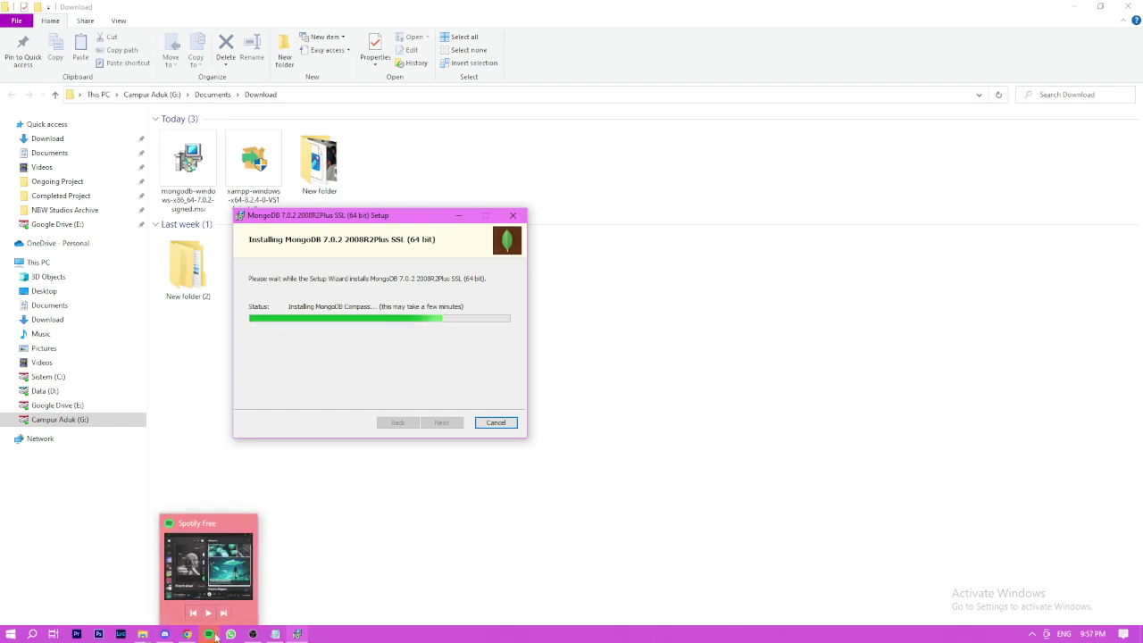
- Look at the MongoDB setup window, and switch to OBS to deactivate the Video Capture Device
left_click(253, 634)
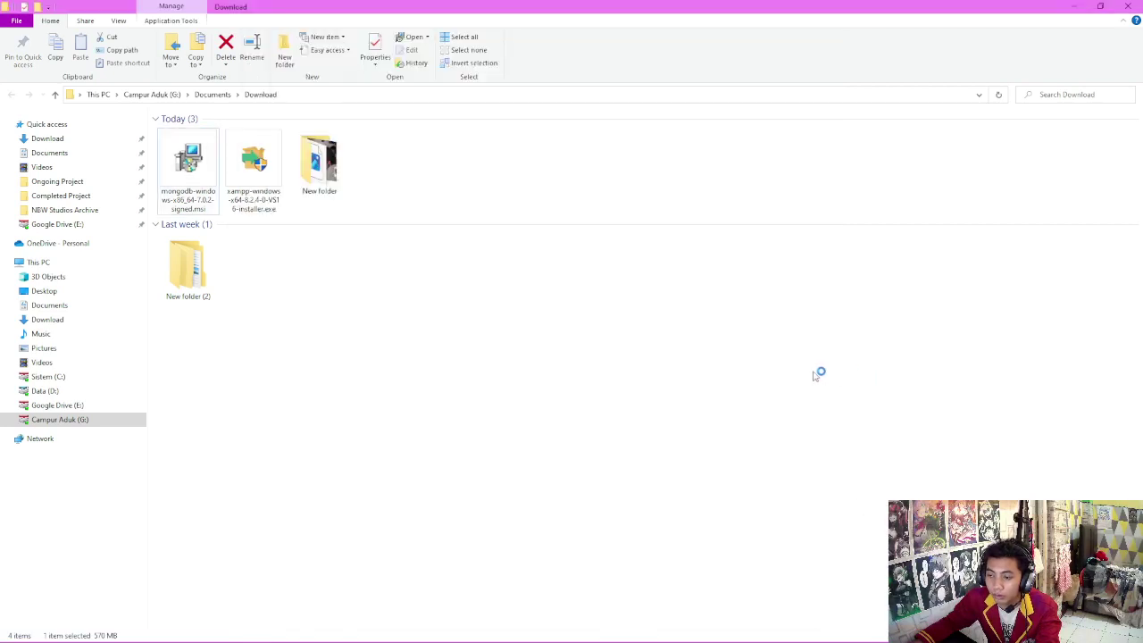
key("alt+Tab")
key("alt+Tab")
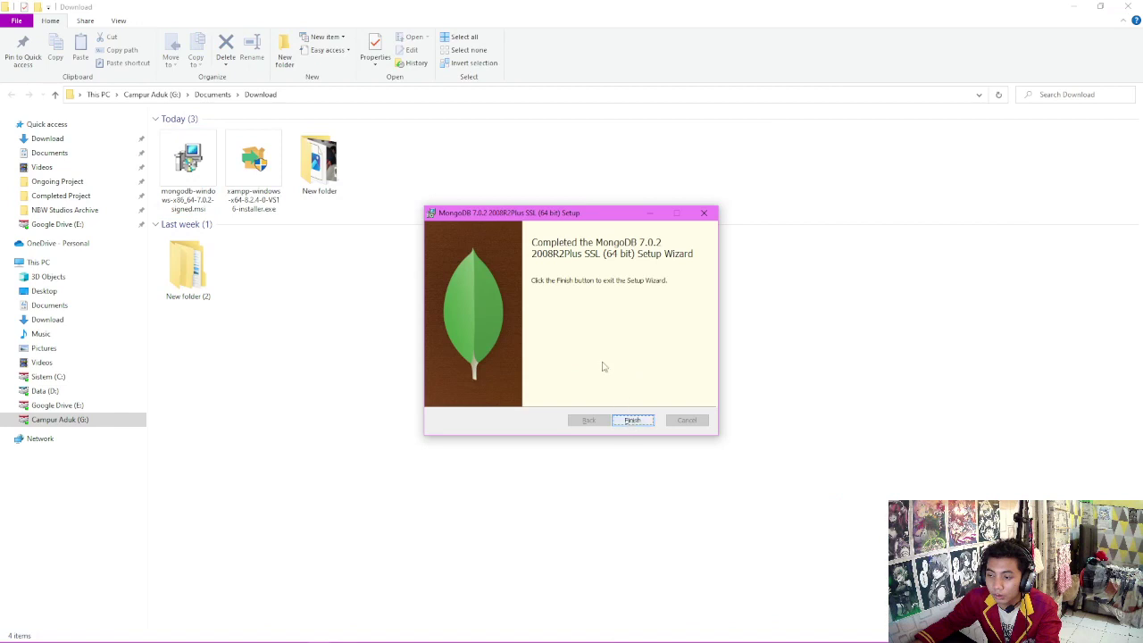
key("alt+Tab")
key("alt+Tab")
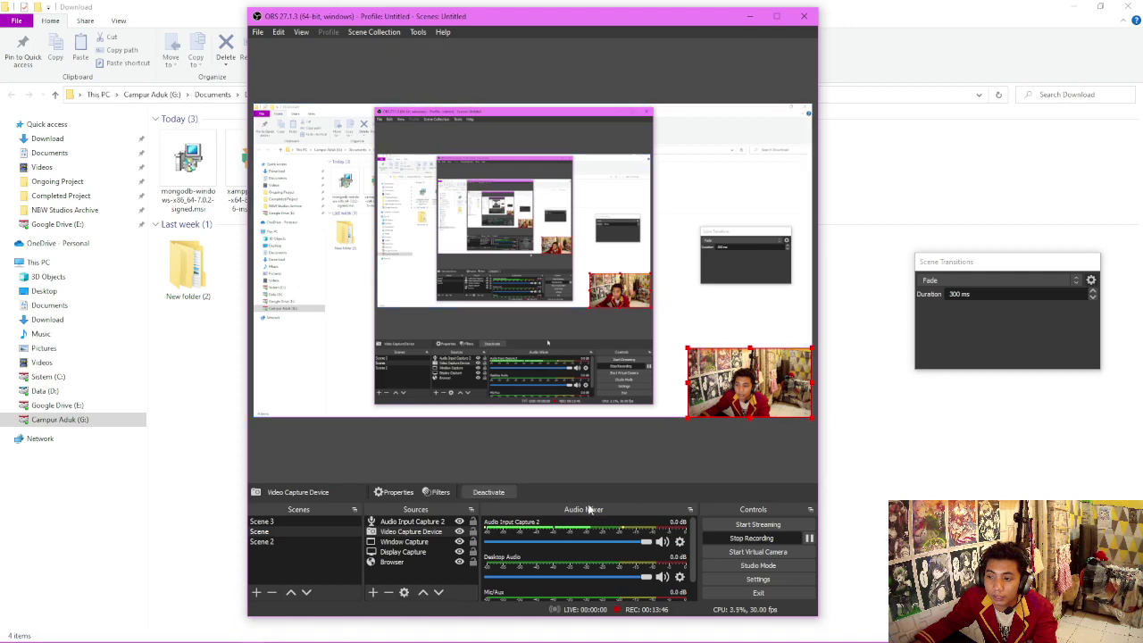
left_click(486, 496)
left_click(867, 446)
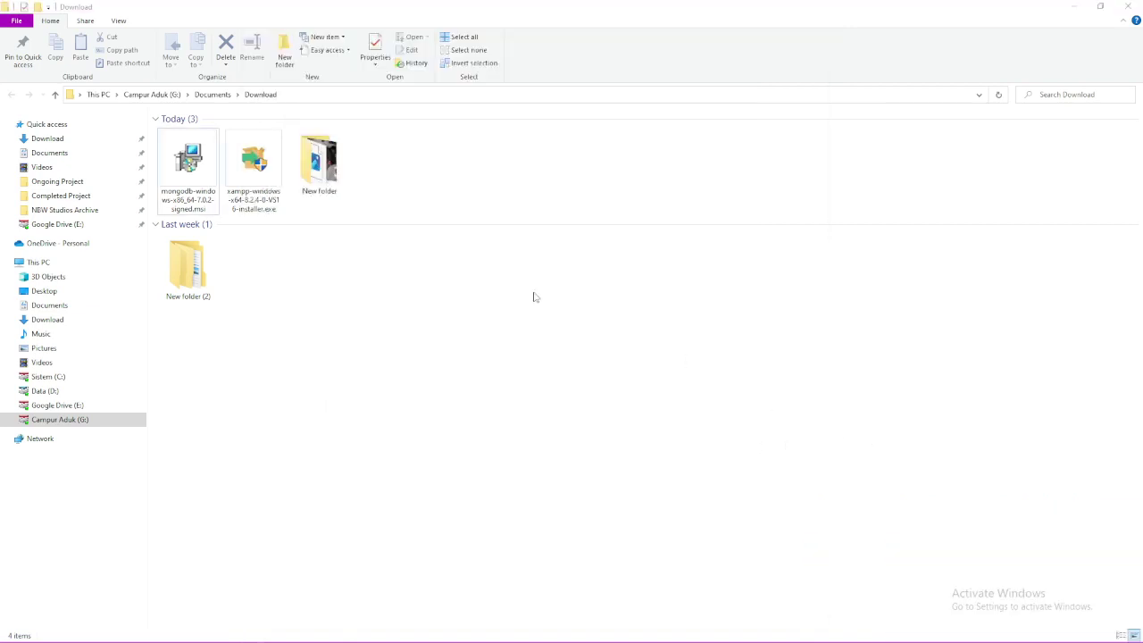
- Return to the MongoDB 7.0.2 Setup Wizard and finish it
key("alt+Tab")
key("alt+Tab")
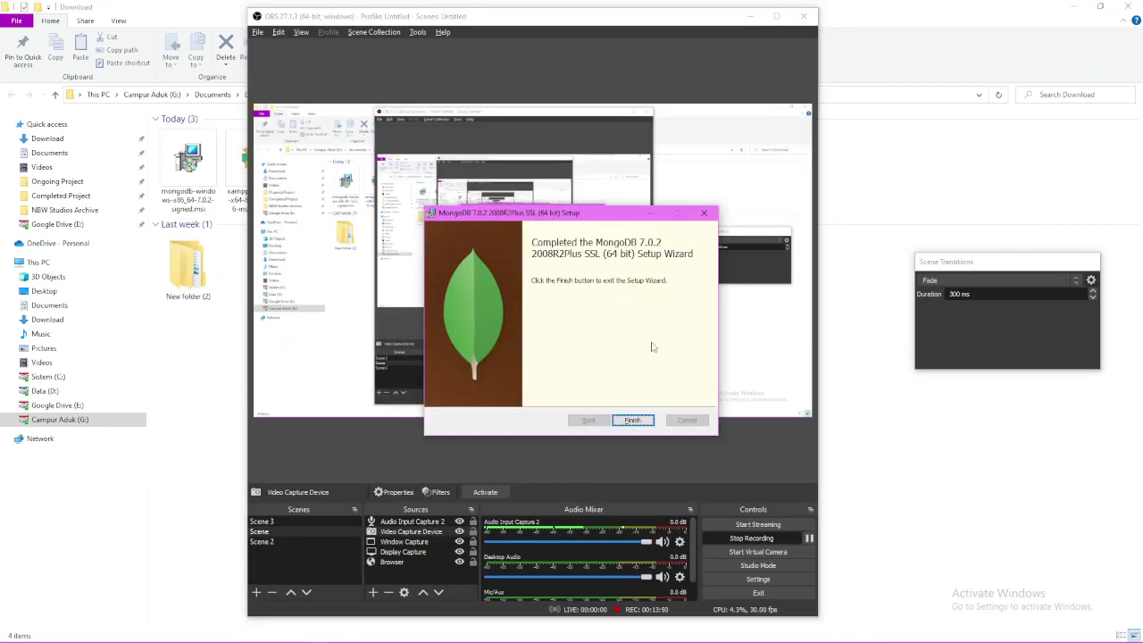
left_click(649, 424)
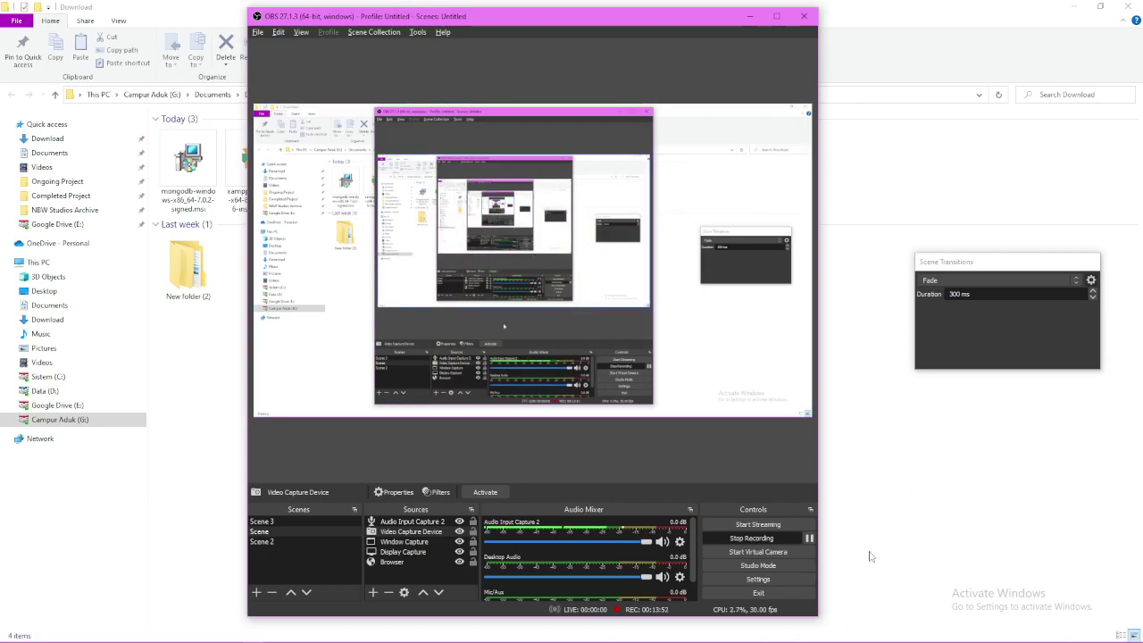
- Clear the desktop of open windows, including OBS, and search Windows for "mong"
key("super+d")
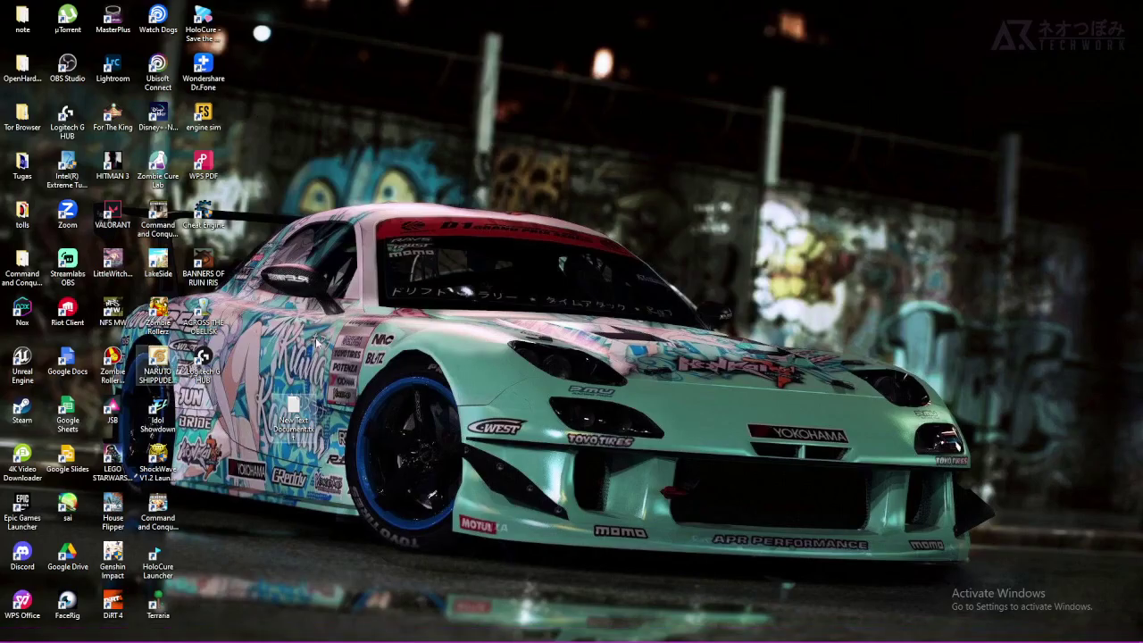
key("alt+Tab")
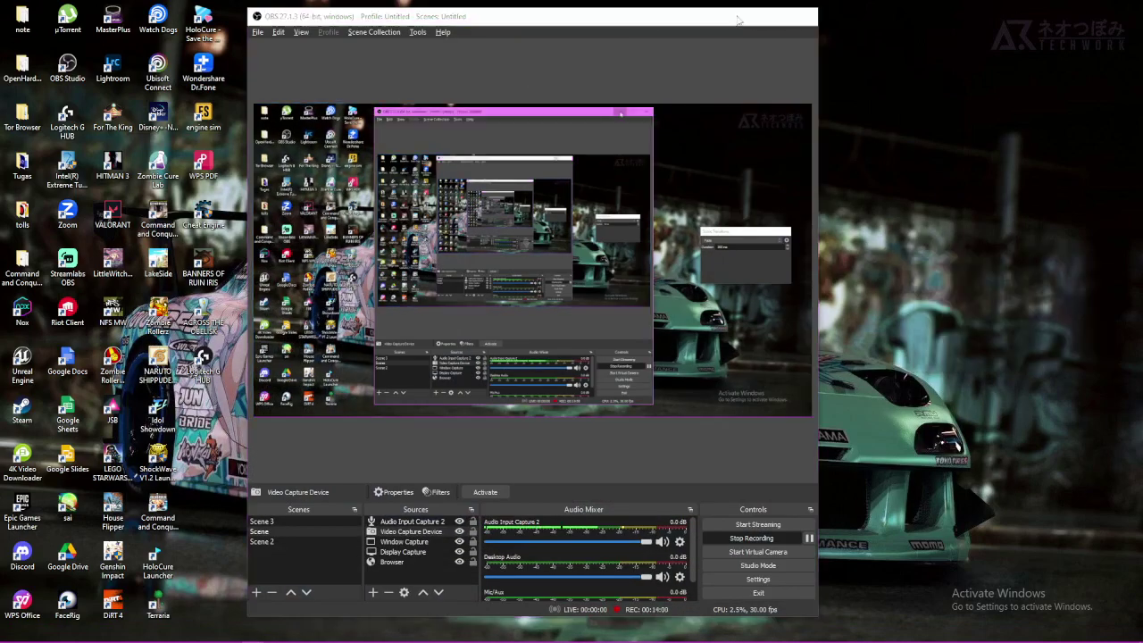
left_click(750, 16)
left_click(10, 634)
scroll(343, 590, "down", 1)
type("mong")
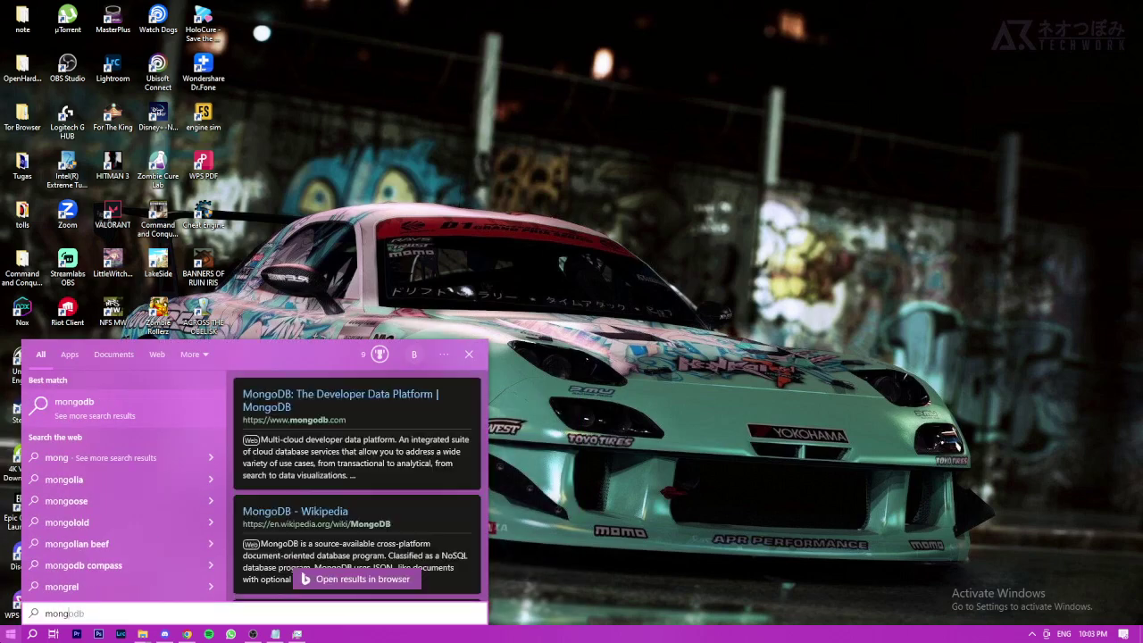
- Switch from the Windows search to the Download folder window in File Explorer
key("alt+Tab")
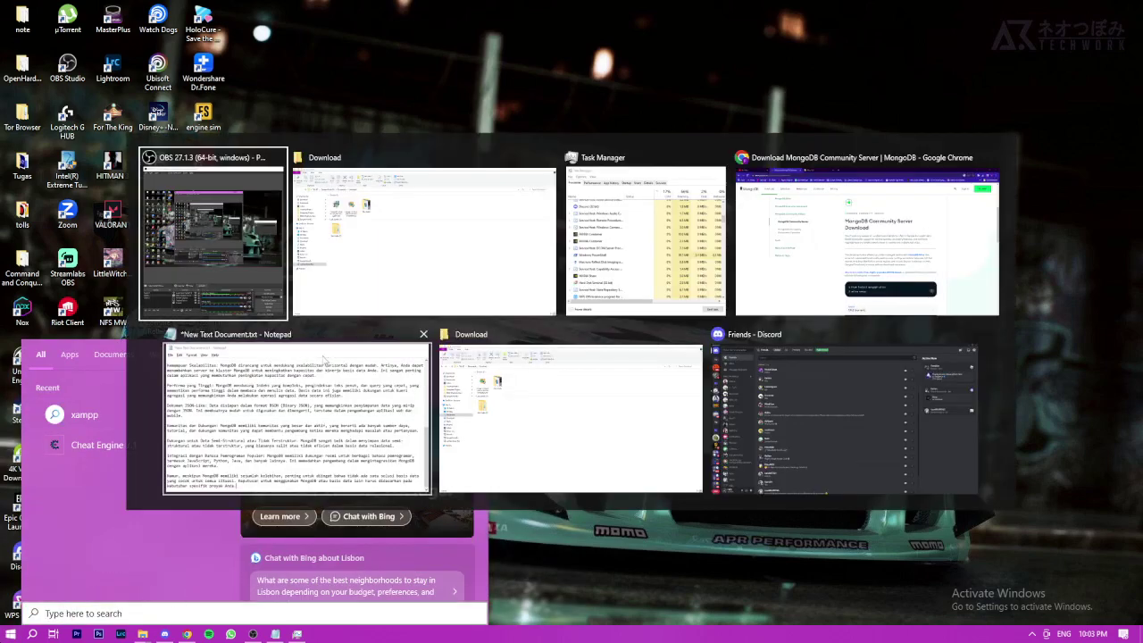
left_click(326, 201)
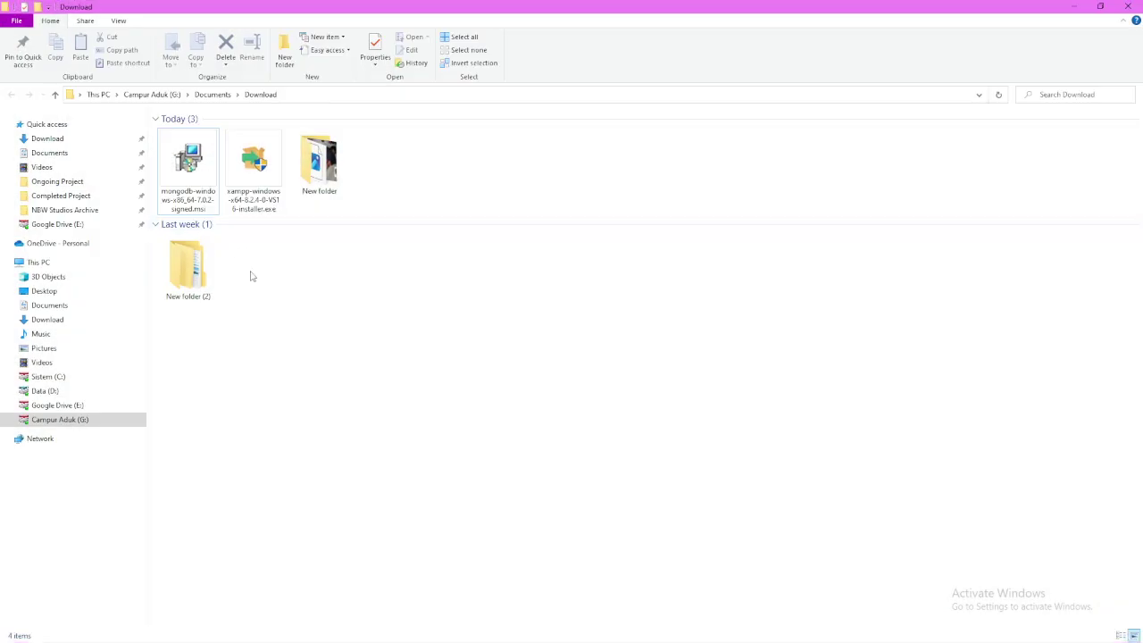